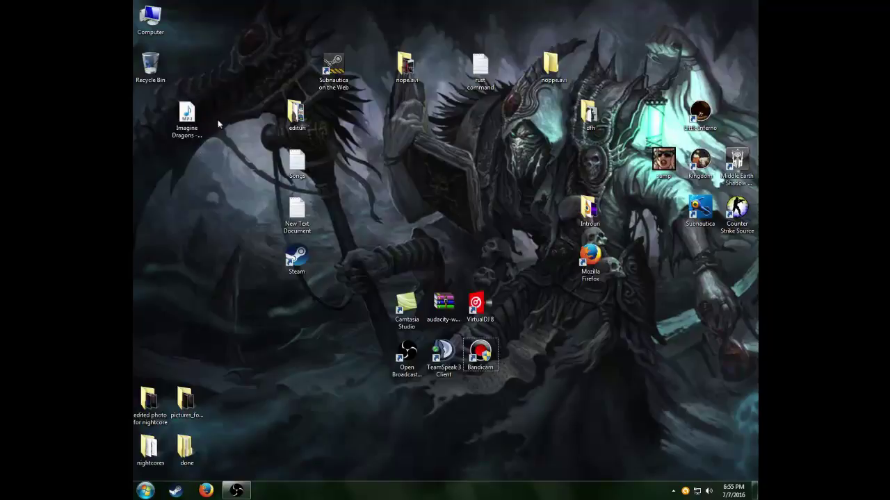
Open Firefox, search Google for "youtube convertor" and open the YouTube to mp3 Converter site
{"action": "left_click", "coordinate": [207, 491]}
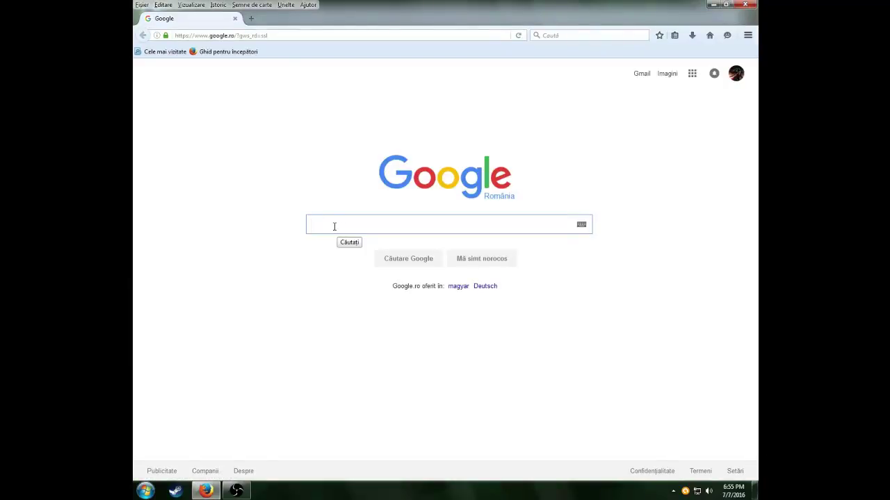
{"action": "type", "text": "you"}
{"action": "key", "text": "BackSpace"}
{"action": "key", "text": "BackSpace"}
{"action": "key", "text": "BackSpace"}
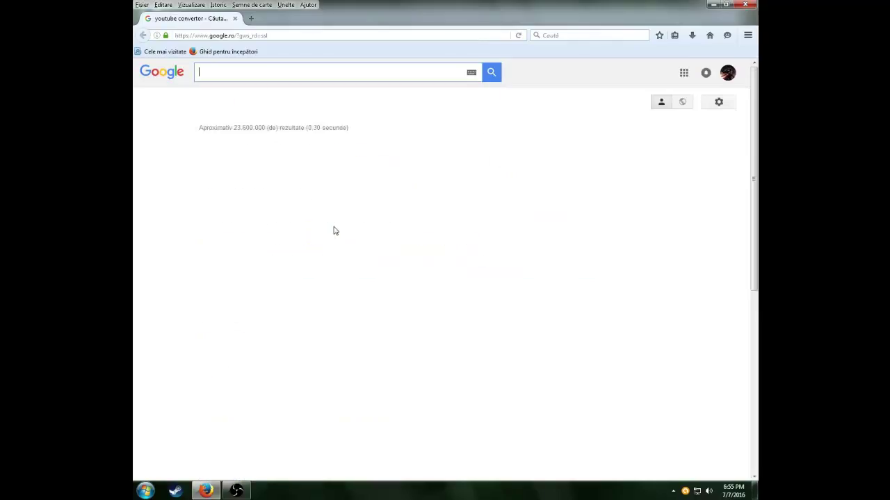
{"action": "type", "text": "youtube"}
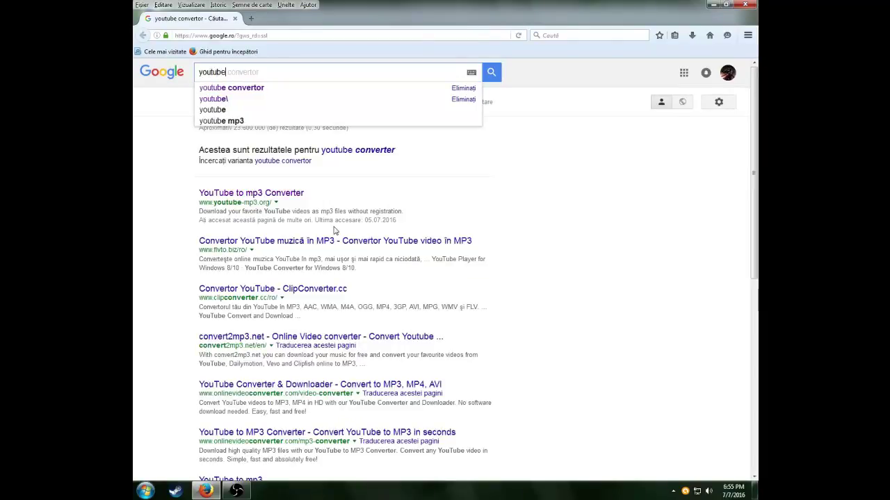
{"action": "left_click", "coordinate": [274, 194]}
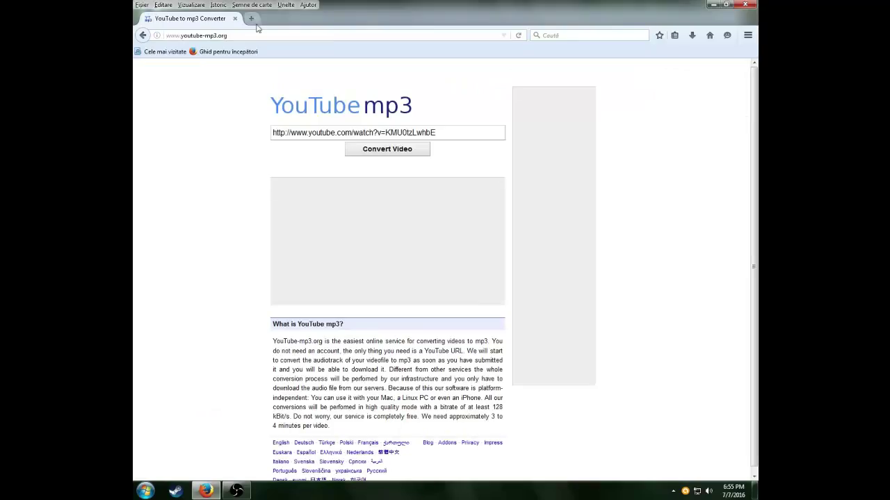
Open YouTube in a new browser tab and search for "radioactive imagine dragons lyrics"
{"action": "left_click", "coordinate": [250, 18]}
{"action": "left_click", "coordinate": [233, 201]}
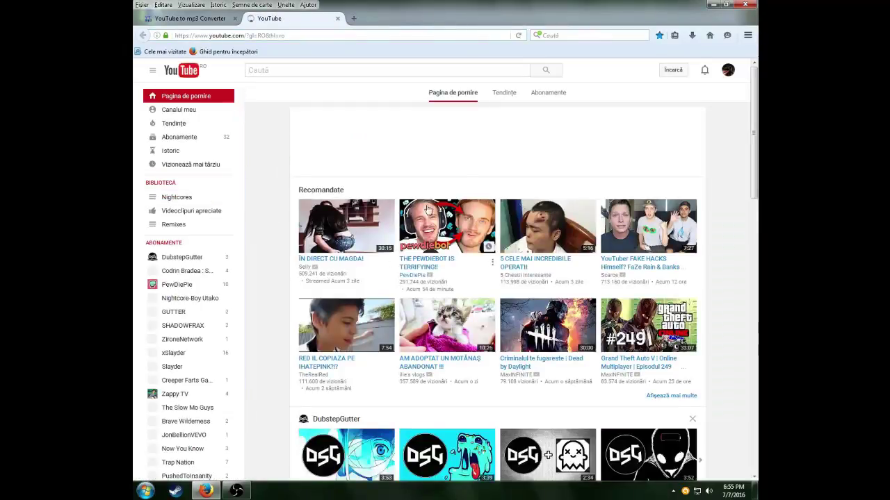
{"action": "left_click", "coordinate": [277, 72]}
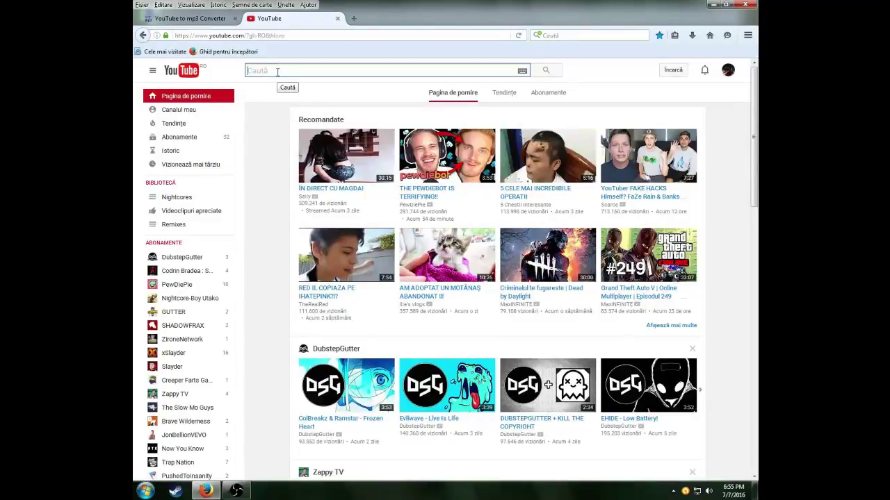
{"action": "type", "text": "radioacti"}
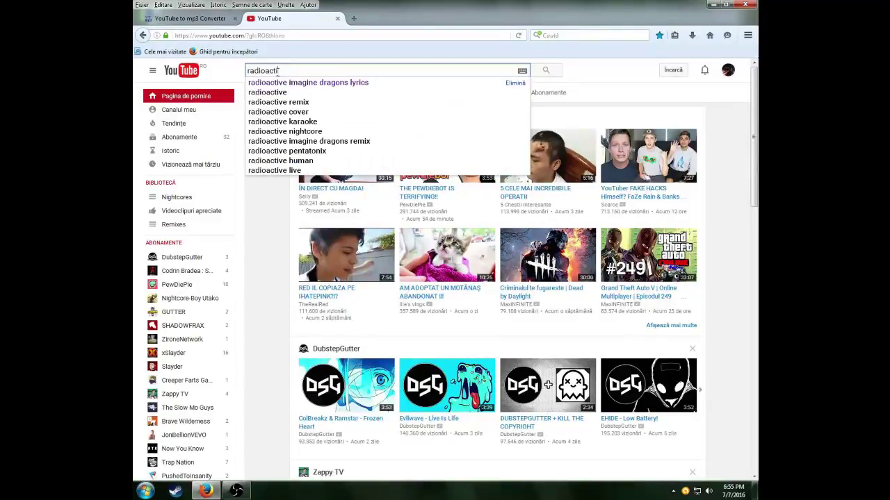
{"action": "type", "text": "ve"}
{"action": "left_click", "coordinate": [308, 83]}
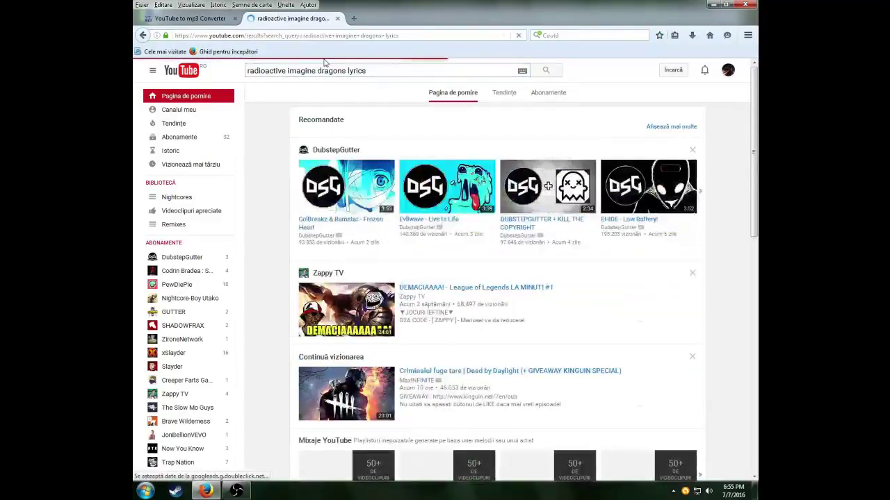
Open the "Imagine Dragons - Radioactive (Lyrics On Screen,HD)" video, pause it and copy its web address
{"action": "left_click", "coordinate": [342, 219]}
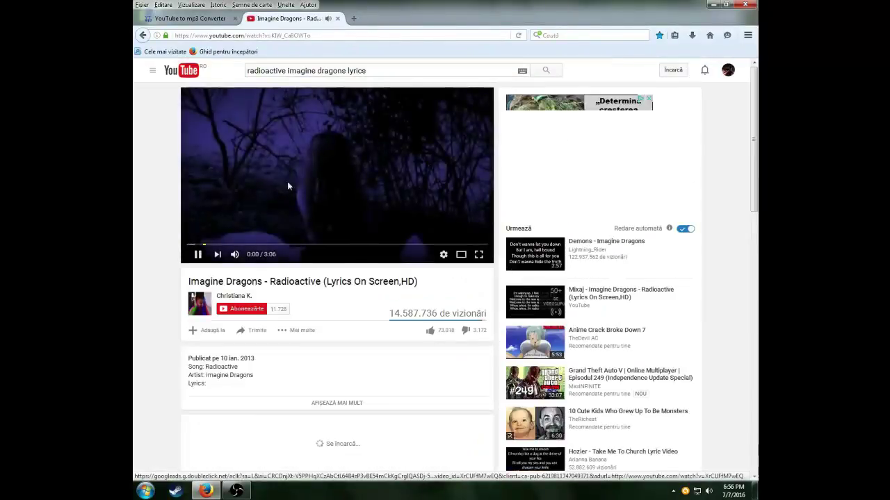
{"action": "left_click", "coordinate": [305, 129]}
{"action": "left_click_drag", "start_coordinate": [334, 35], "coordinate": [173, 35]}
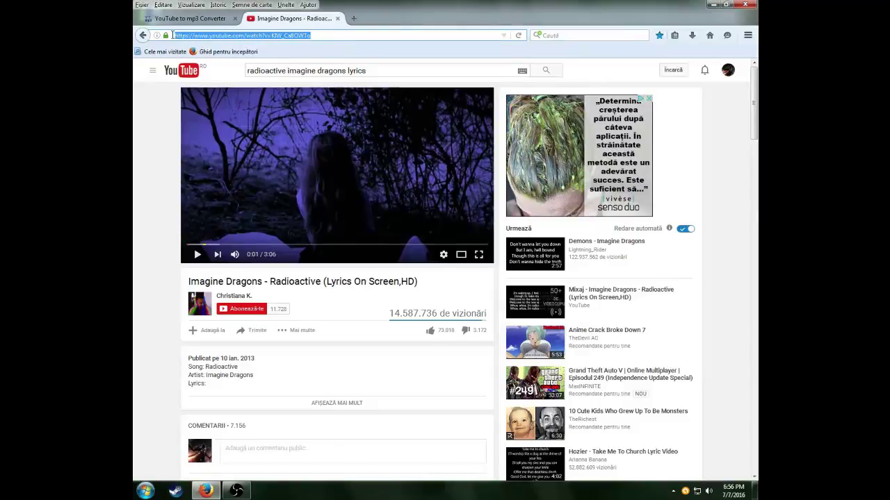
{"action": "right_click", "coordinate": [242, 36]}
{"action": "left_click", "coordinate": [278, 68]}
Convert the copied video link to mp3 on the converter page and save the resulting file
{"action": "left_click", "coordinate": [187, 18]}
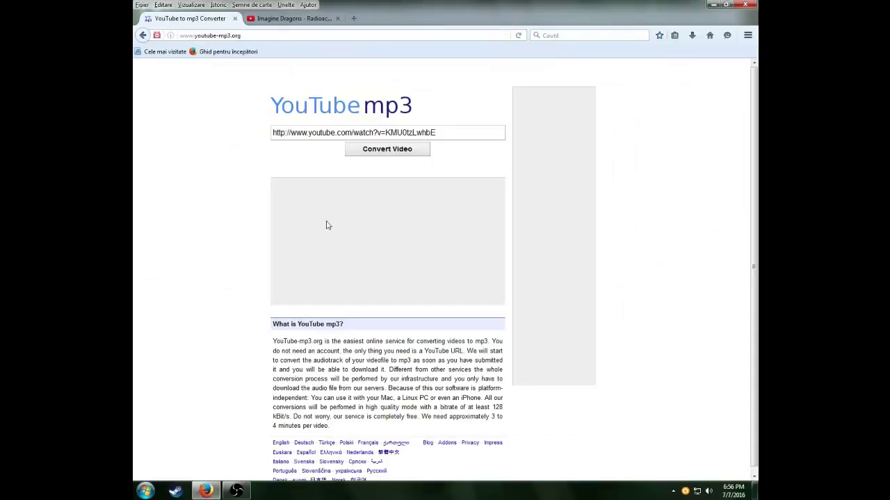
{"action": "key", "text": "ctrl+a"}
{"action": "key", "text": "ctrl+v"}
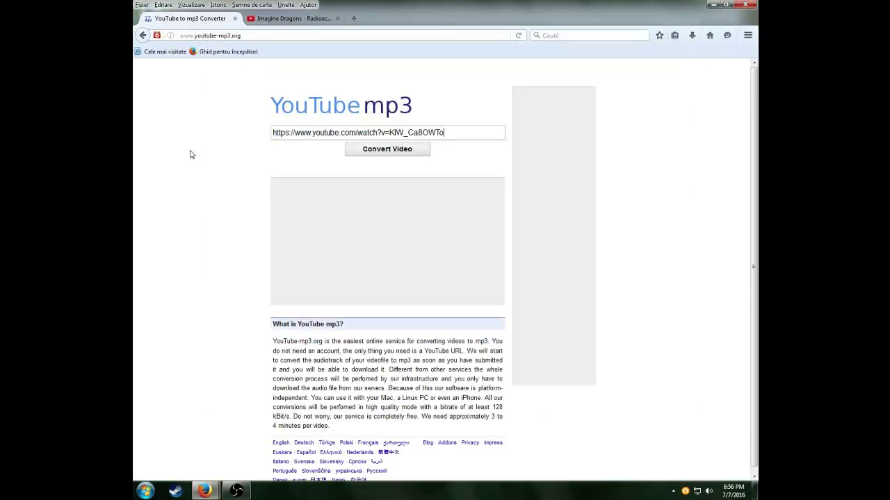
{"action": "left_click", "coordinate": [387, 149]}
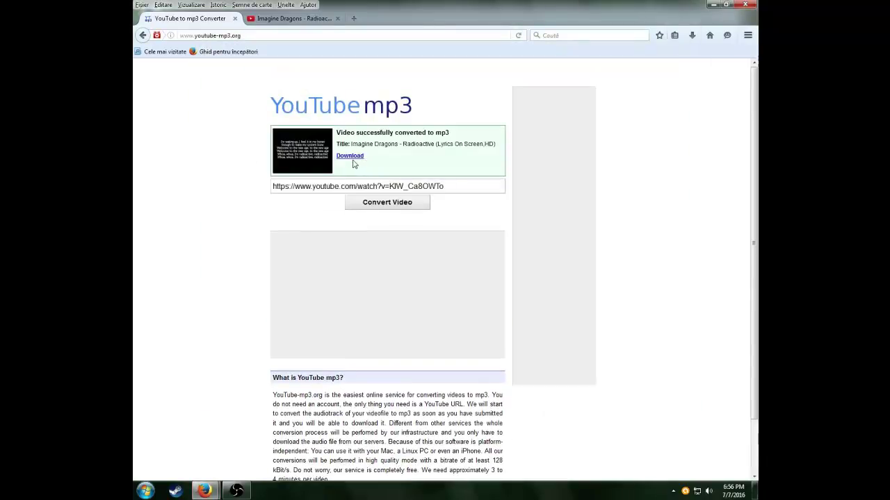
{"action": "left_click", "coordinate": [351, 156]}
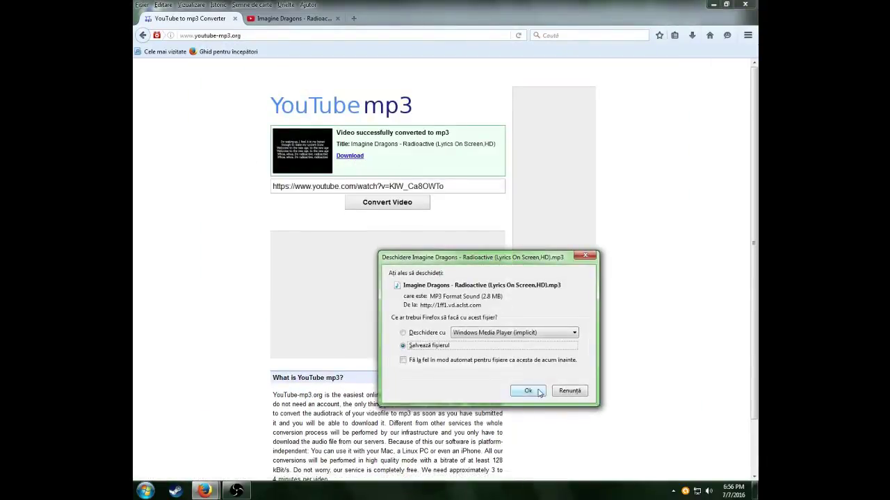
{"action": "left_click", "coordinate": [528, 390]}
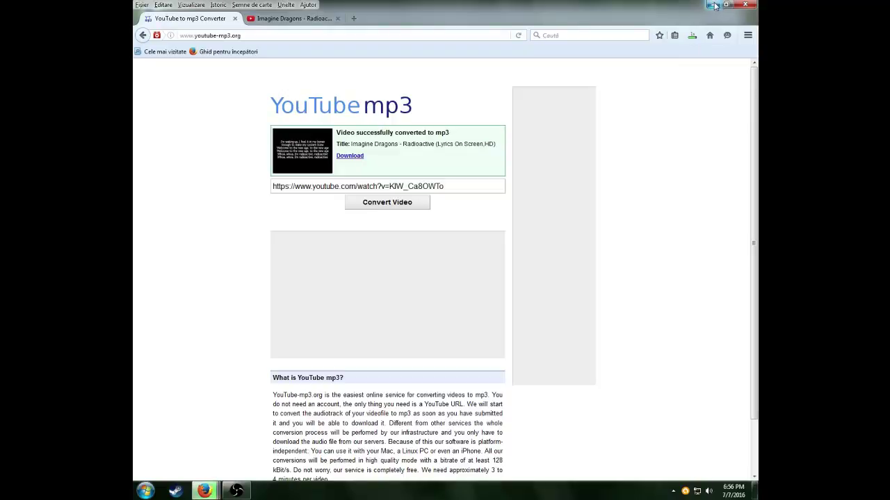
Close the prize claim pop-up window and the Firefox browser
{"action": "left_click", "coordinate": [714, 6]}
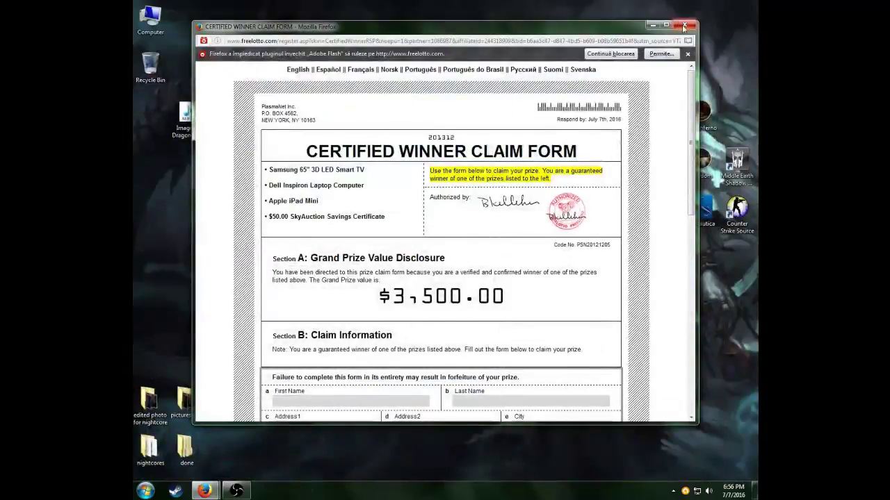
{"action": "left_click", "coordinate": [684, 26]}
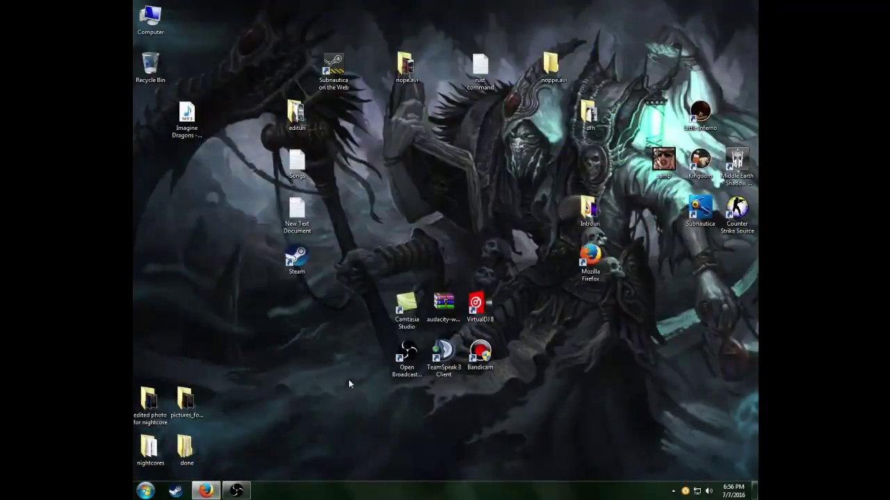
{"action": "left_click", "coordinate": [206, 490]}
{"action": "left_click", "coordinate": [747, 7]}
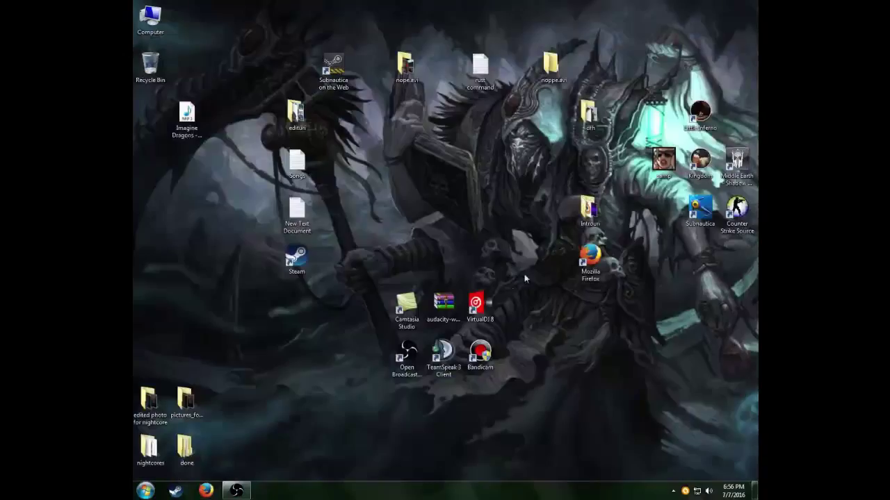
Launch VirtualDJ, load the Radioactive track onto deck B and start playing it
{"action": "double_click", "coordinate": [481, 310]}
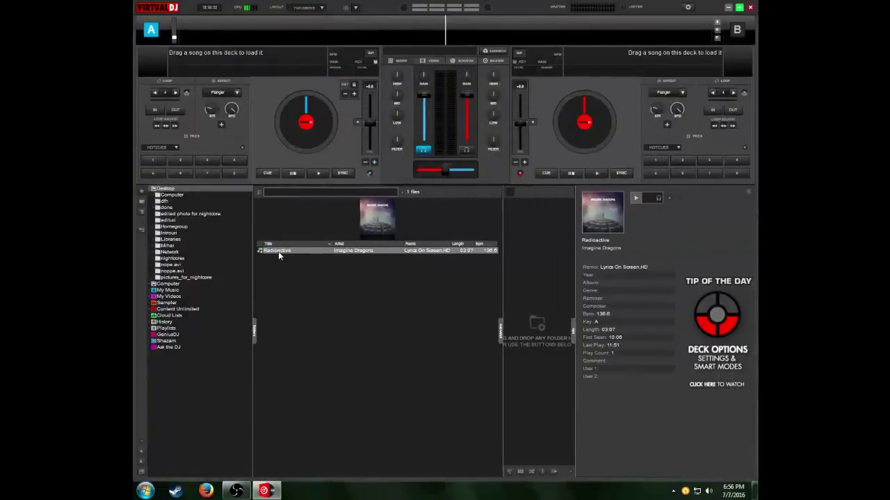
{"action": "left_click_drag", "start_coordinate": [294, 253], "coordinate": [580, 121]}
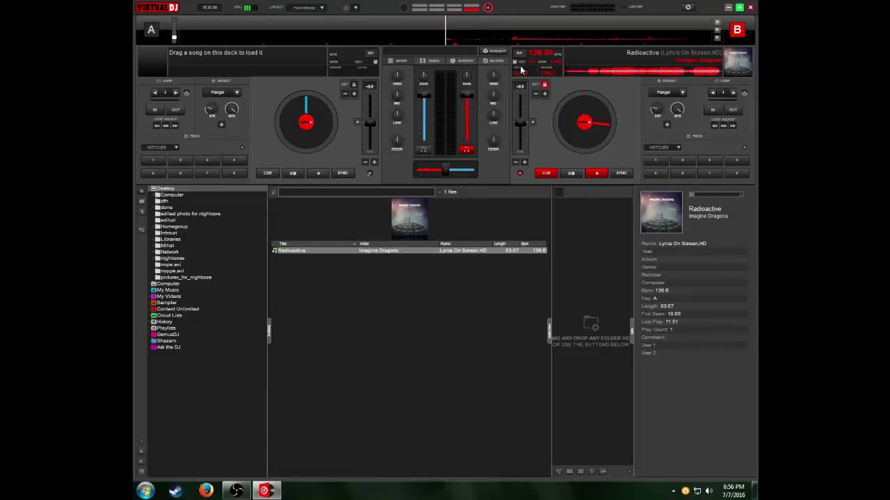
{"action": "left_click", "coordinate": [600, 174]}
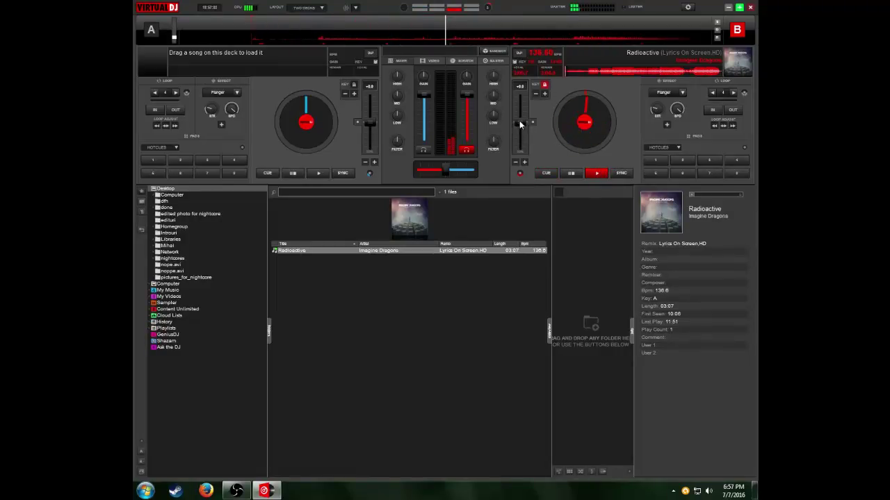
Raise deck B's pitch to about +21.9 during playback, then stop the track
{"action": "left_click_drag", "start_coordinate": [519, 122], "coordinate": [520, 131]}
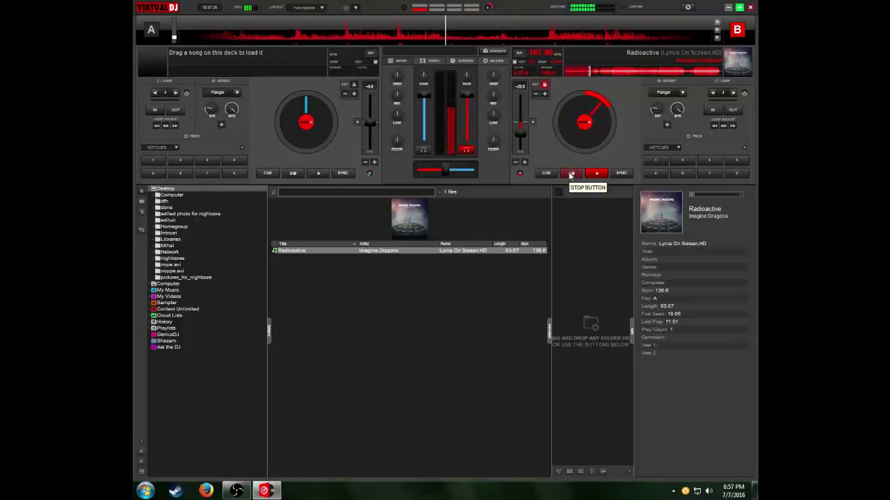
{"action": "mouse_move", "coordinate": [518, 135]}
{"action": "left_mouse_down"}
{"action": "mouse_move", "coordinate": [518, 125]}
{"action": "mouse_move", "coordinate": [518, 136]}
{"action": "left_mouse_up"}
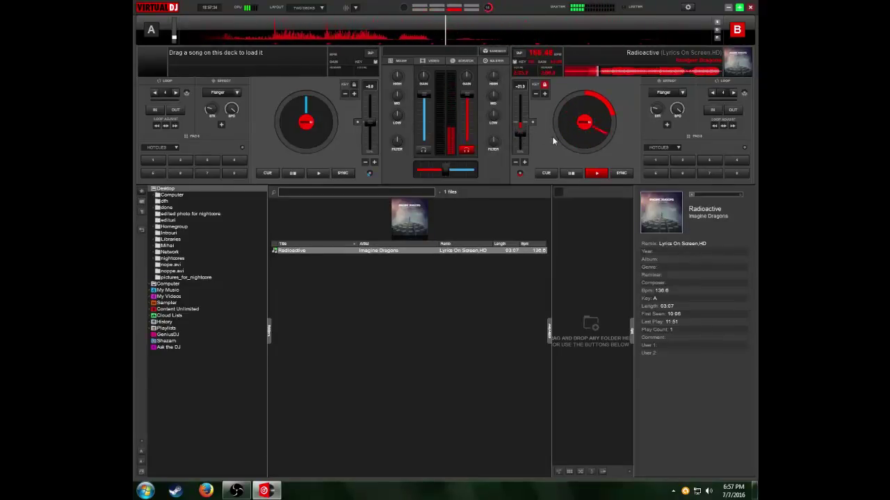
{"action": "left_click", "coordinate": [571, 173]}
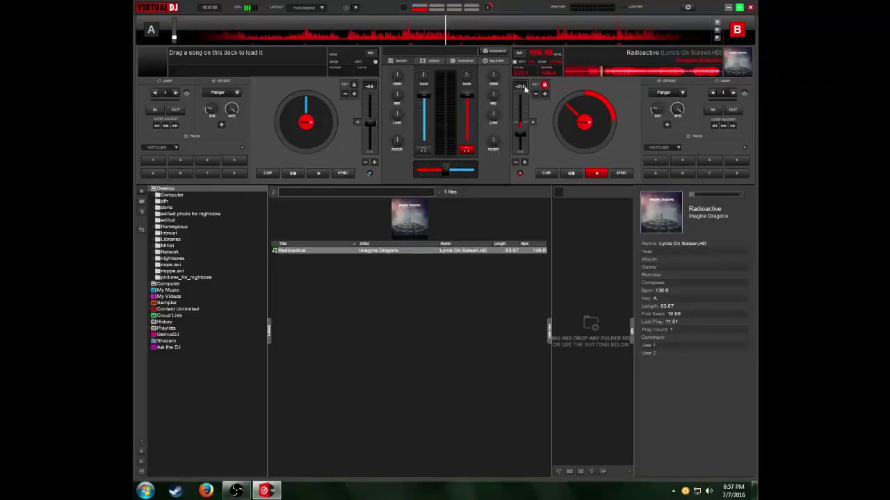
Preview the sped-up track on deck B with its key raised, then stop playback
{"action": "key", "text": "space"}
{"action": "left_click", "coordinate": [594, 174]}
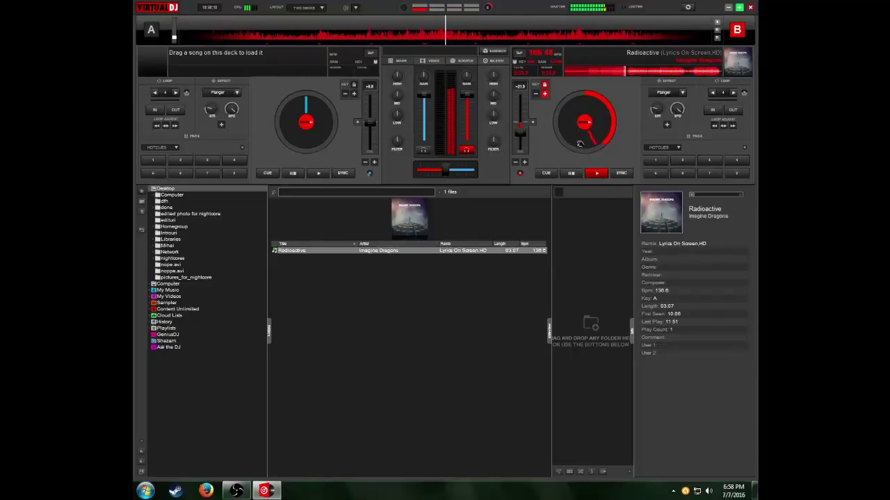
{"action": "left_click", "coordinate": [572, 173]}
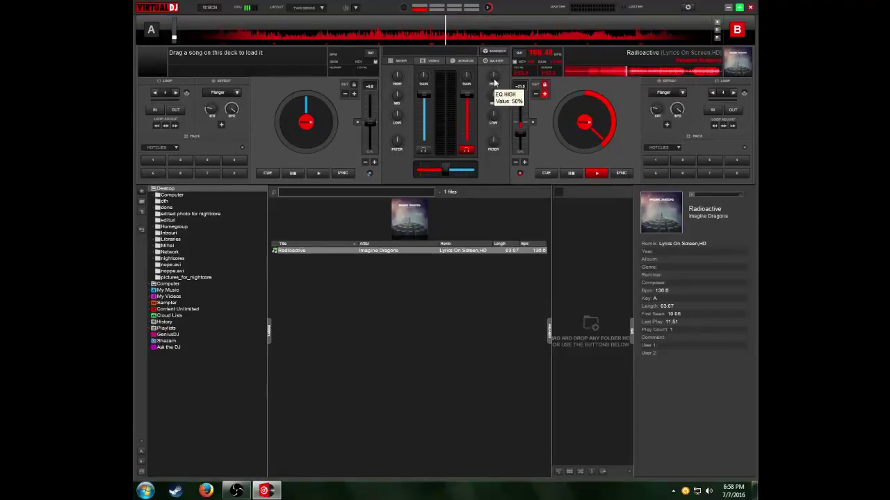
Raise deck B's high and mid EQ and lower its low EQ during playback, then stop the track
{"action": "left_click", "coordinate": [596, 173]}
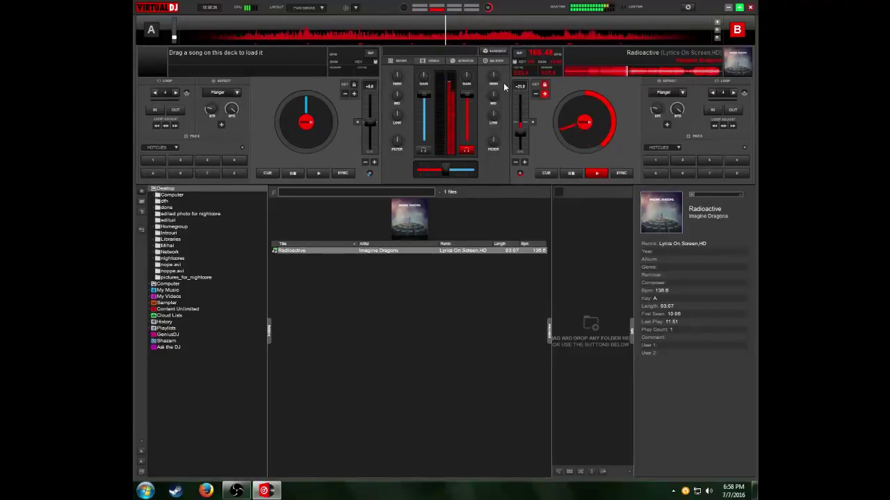
{"action": "left_click_drag", "start_coordinate": [494, 78], "coordinate": [489, 117]}
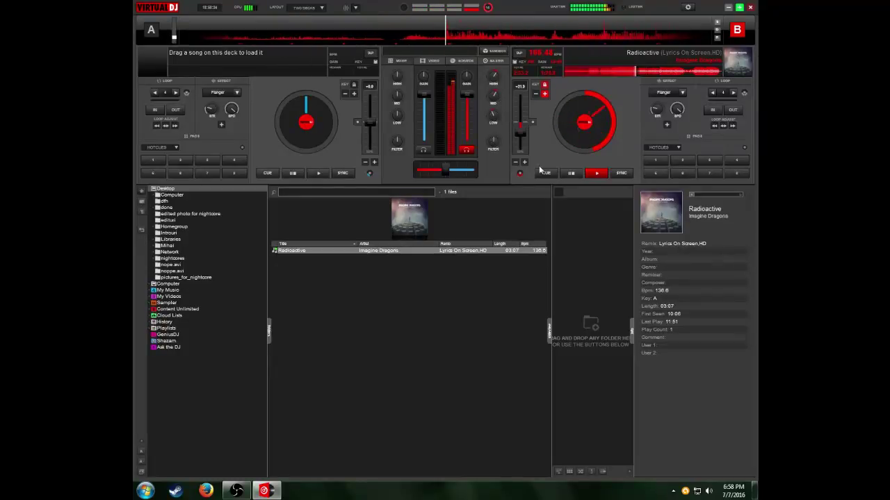
{"action": "left_click", "coordinate": [575, 173]}
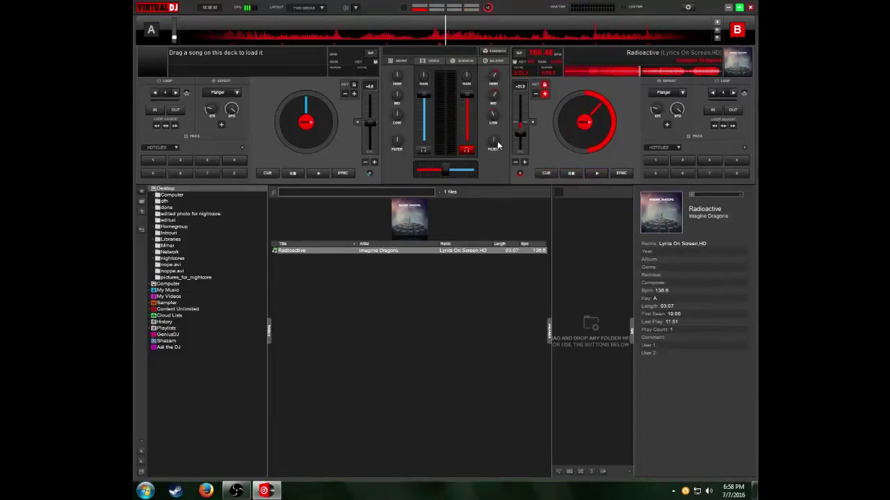
Resume deck B, fine-tune its high and mid EQ by ear, then stop playback
{"action": "left_click", "coordinate": [596, 174]}
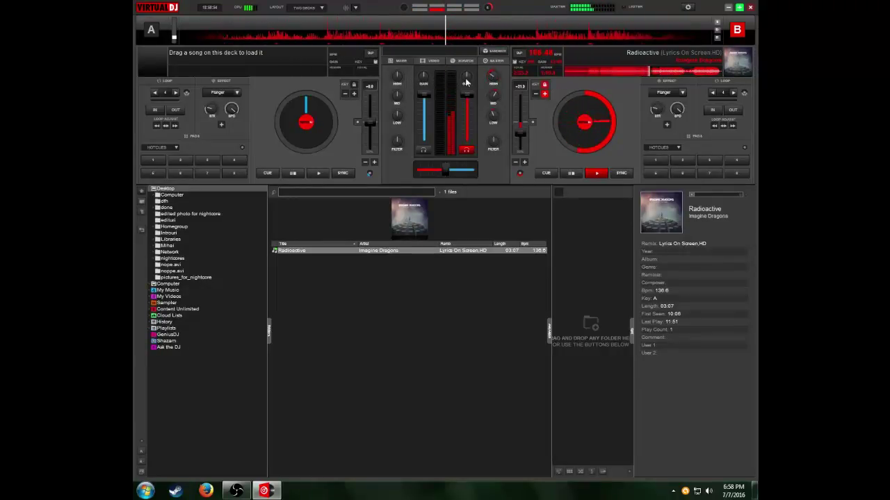
{"action": "left_click_drag", "start_coordinate": [492, 92], "coordinate": [505, 95]}
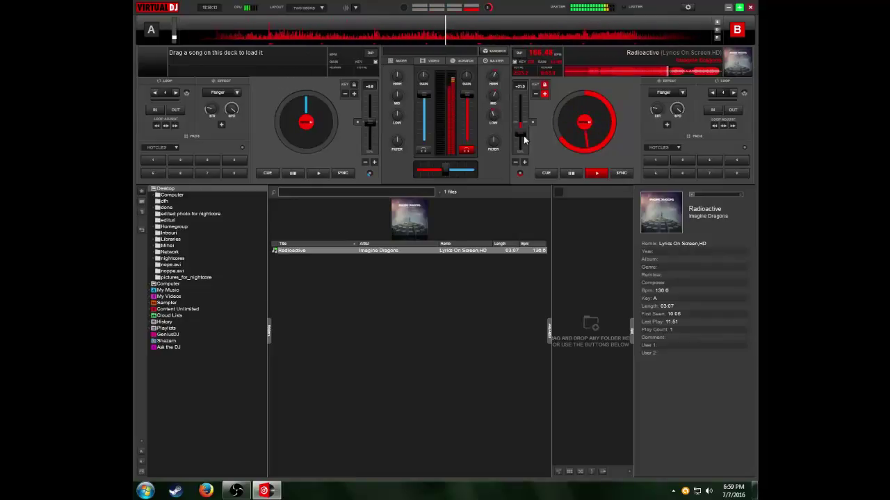
{"action": "left_click", "coordinate": [565, 174]}
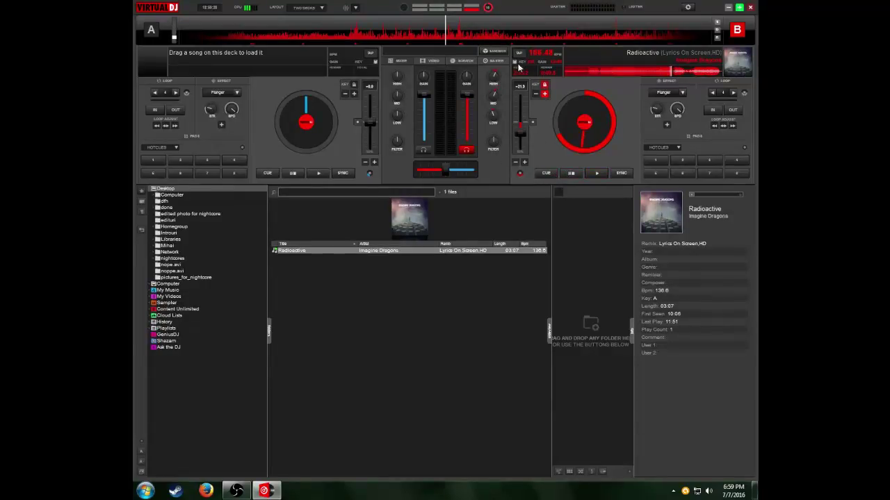
Return the Radioactive track on deck B to its beginning
{"action": "left_click", "coordinate": [546, 174]}
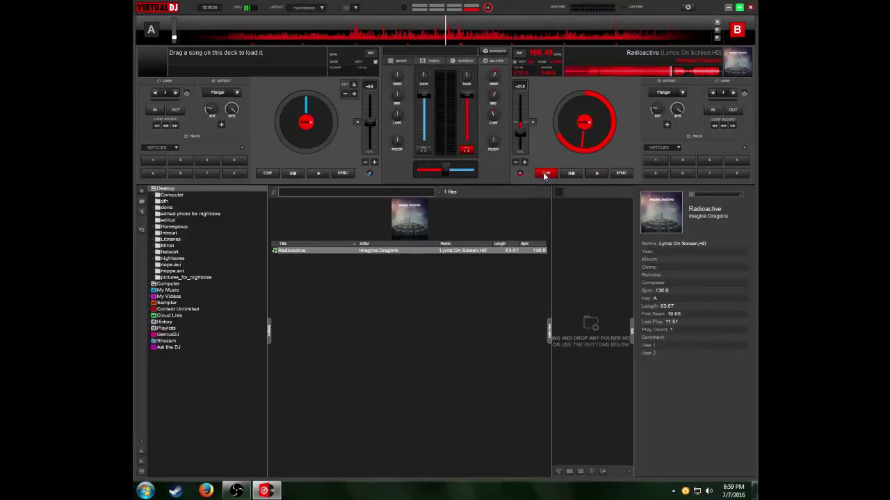
{"action": "left_click", "coordinate": [546, 174]}
{"action": "left_click", "coordinate": [587, 90]}
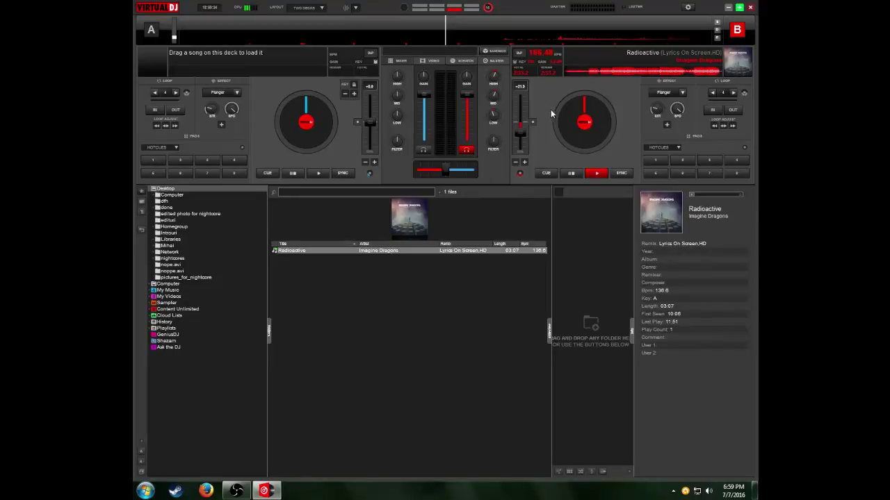
Open the recording settings and start recording to Nightcore.mp3 on the Desktop in MP3 format
{"action": "left_click", "coordinate": [686, 8]}
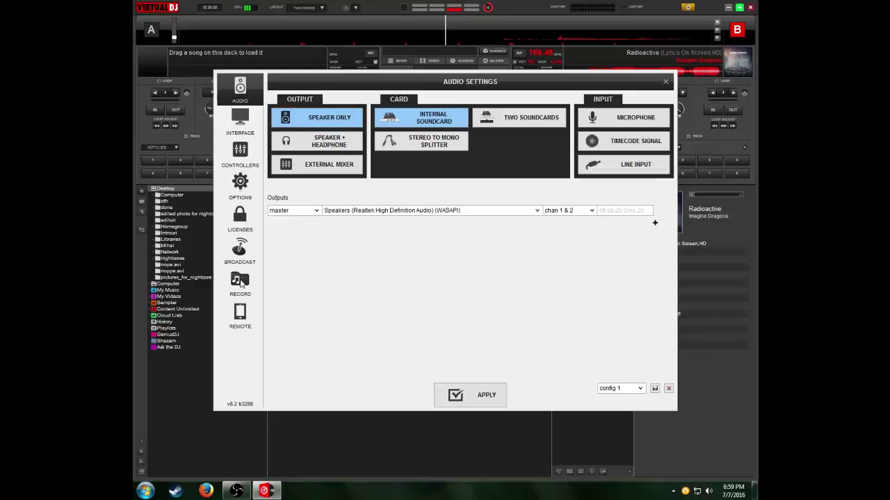
{"action": "left_click", "coordinate": [240, 281]}
{"action": "left_click_drag", "start_coordinate": [449, 106], "coordinate": [335, 140]}
{"action": "left_click", "coordinate": [358, 246]}
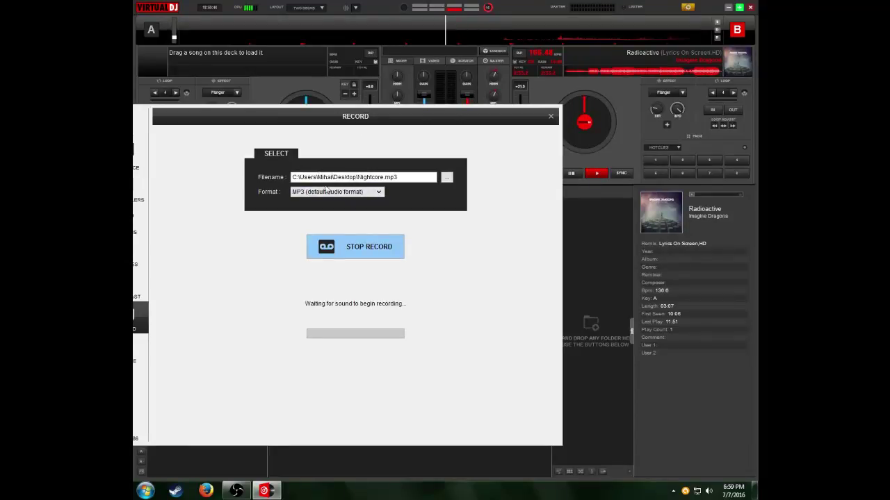
Look through the Desktop files in the recording's save dialog, closing it without saving
{"action": "left_click", "coordinate": [447, 177]}
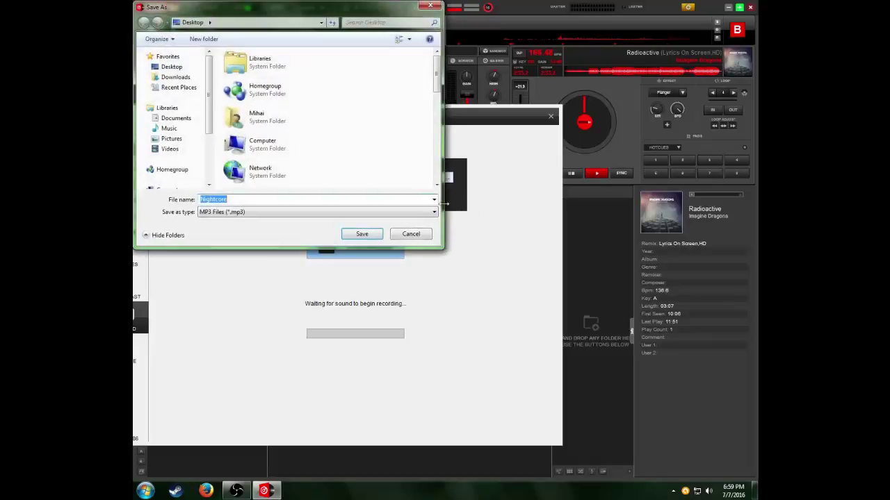
{"action": "left_click_drag", "start_coordinate": [437, 73], "coordinate": [436, 174]}
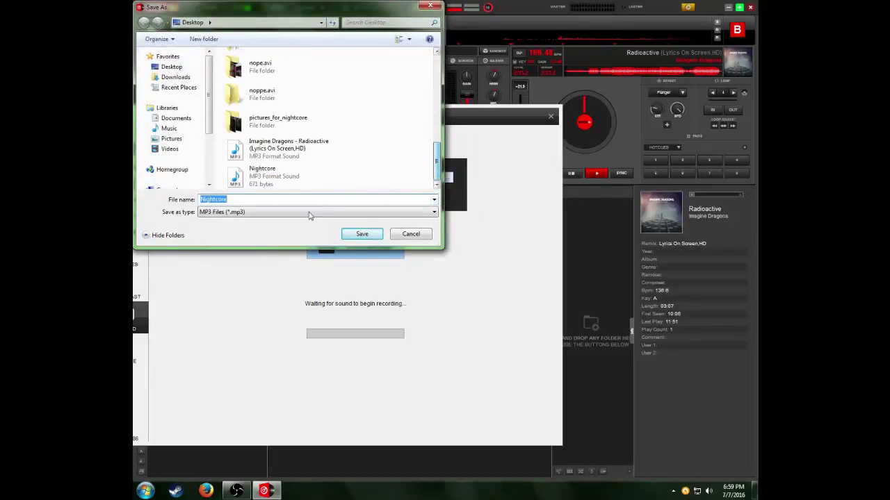
{"action": "left_click", "coordinate": [429, 6]}
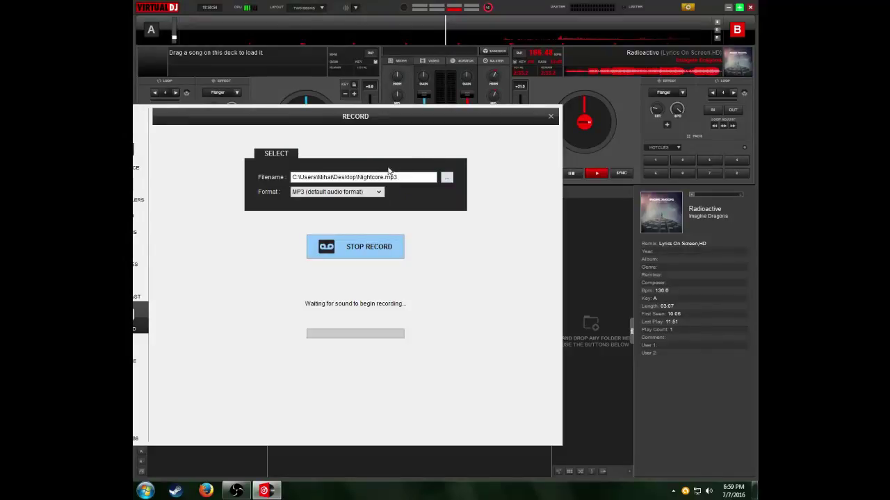
Reposition the Record window clear of deck B's playback controls and play the track to be captured
{"action": "left_click_drag", "start_coordinate": [433, 128], "coordinate": [616, 299]}
{"action": "left_click_drag", "start_coordinate": [580, 277], "coordinate": [564, 206]}
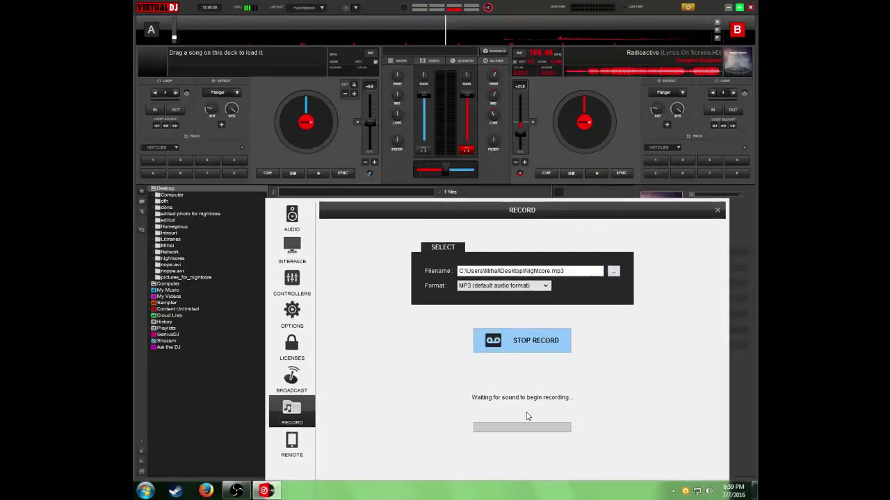
{"action": "key", "text": "space"}
{"action": "left_click_drag", "start_coordinate": [583, 216], "coordinate": [630, 220]}
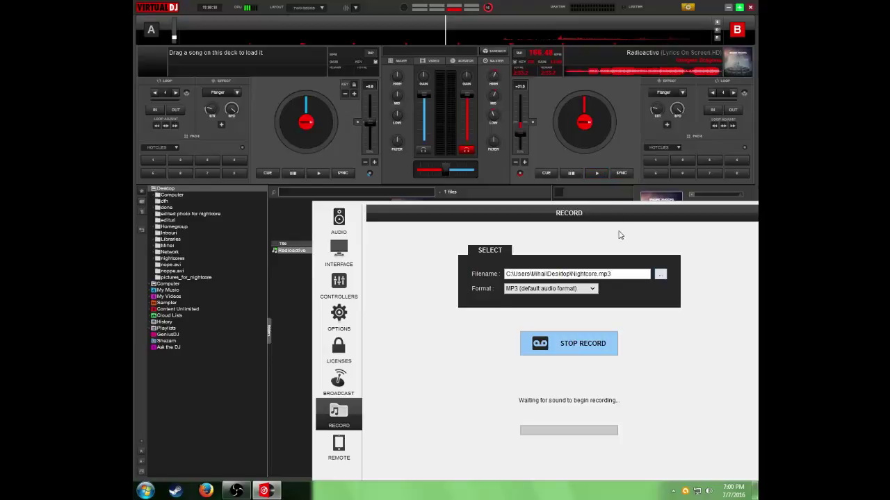
{"action": "left_click_drag", "start_coordinate": [617, 219], "coordinate": [584, 218]}
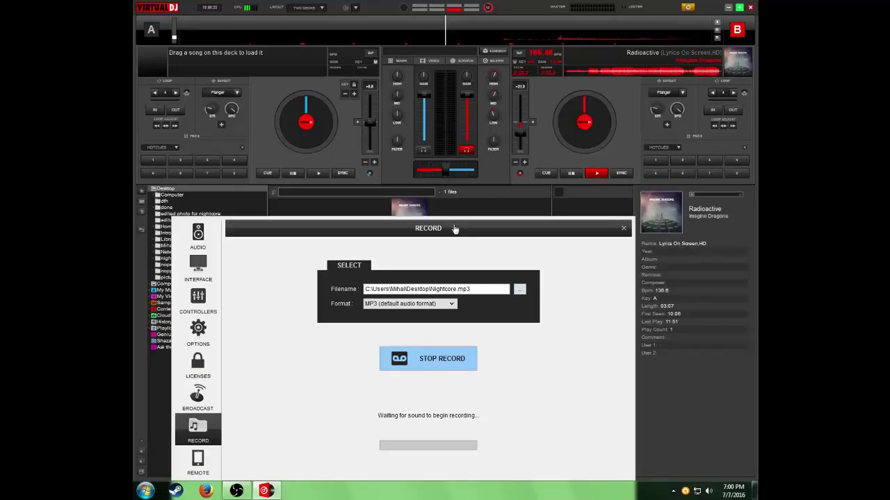
{"action": "left_click_drag", "start_coordinate": [456, 230], "coordinate": [483, 194]}
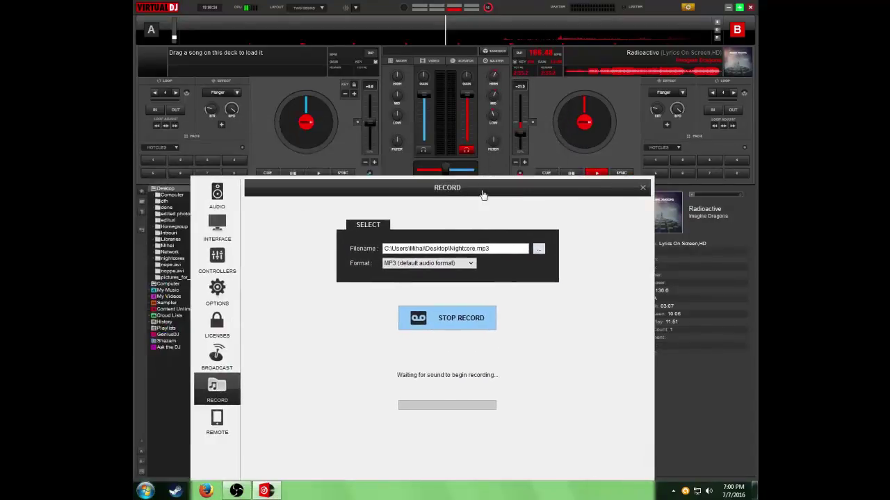
{"action": "left_click", "coordinate": [602, 173]}
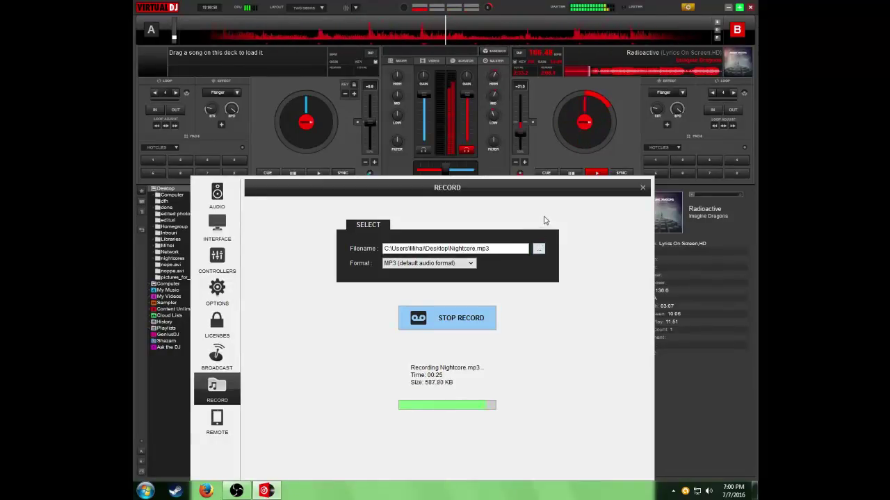
Pause playback on deck B and stop recording Nightcore.mp3
{"action": "mouse_move", "coordinate": [550, 193]}
{"action": "left_mouse_down"}
{"action": "mouse_move", "coordinate": [482, 196]}
{"action": "mouse_move", "coordinate": [547, 205]}
{"action": "left_mouse_up"}
{"action": "left_click", "coordinate": [566, 173]}
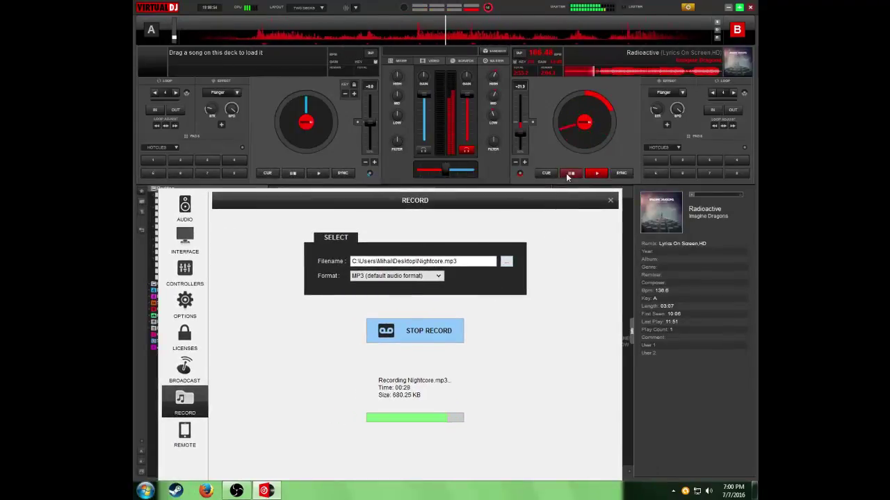
{"action": "left_click", "coordinate": [448, 331]}
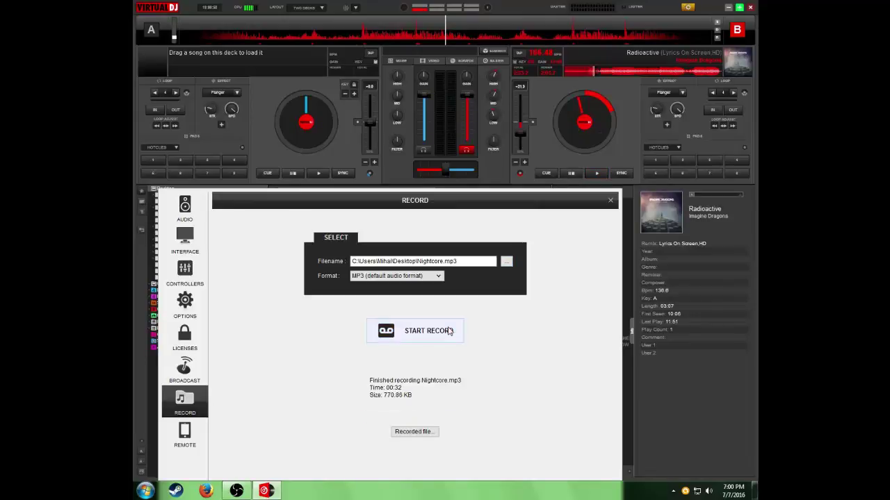
Close the recording settings and quit VirtualDJ
{"action": "left_click_drag", "start_coordinate": [562, 204], "coordinate": [598, 105]}
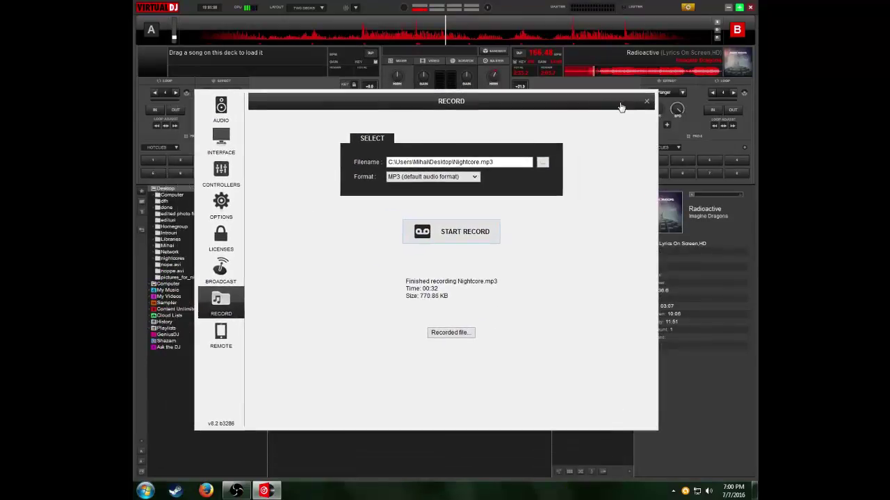
{"action": "left_click", "coordinate": [645, 103]}
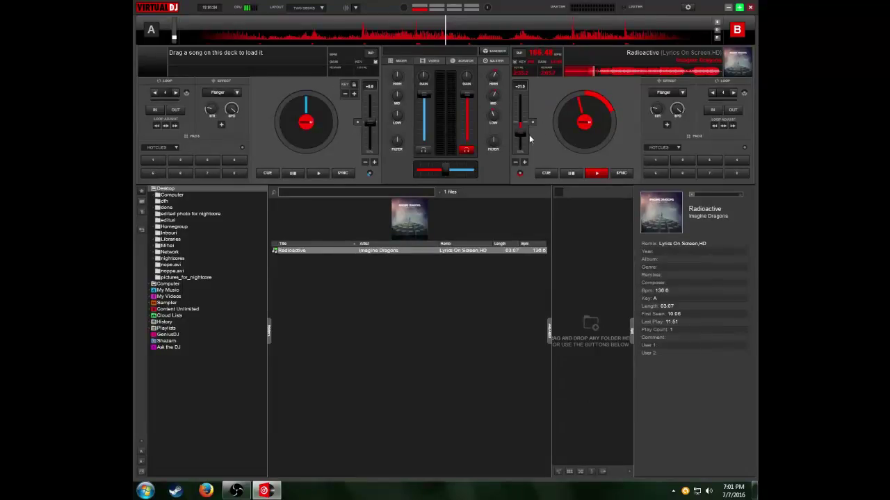
{"action": "left_click", "coordinate": [749, 8]}
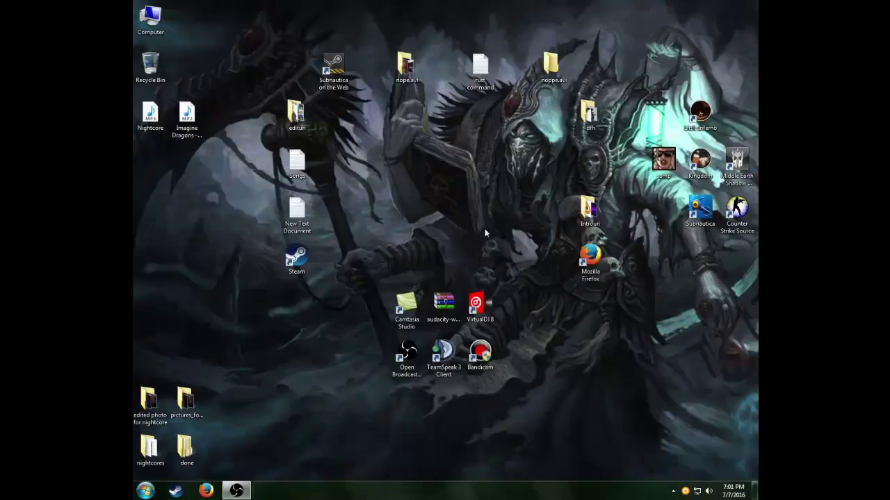
Launch Camtasia Studio from the desktop and shrink its window so the desktop folders stay reachable
{"action": "left_click", "coordinate": [410, 310]}
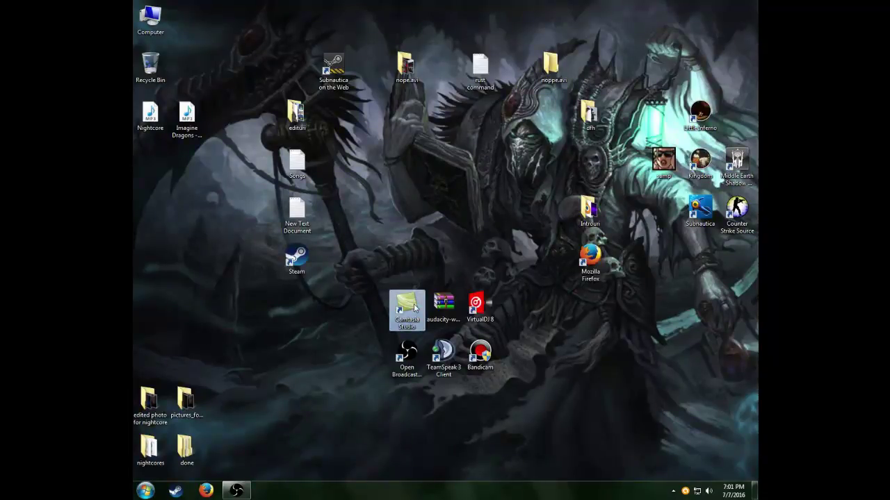
{"action": "double_click", "coordinate": [410, 313]}
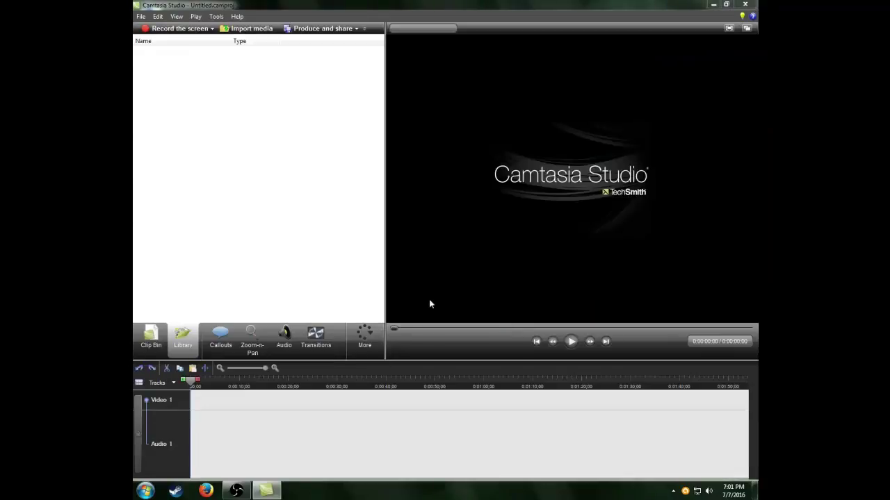
{"action": "left_click", "coordinate": [581, 143]}
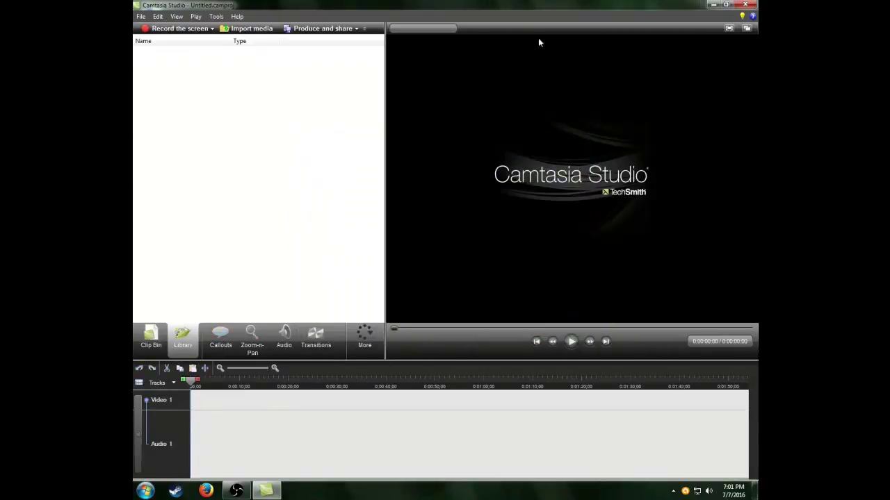
{"action": "double_click", "coordinate": [497, 8]}
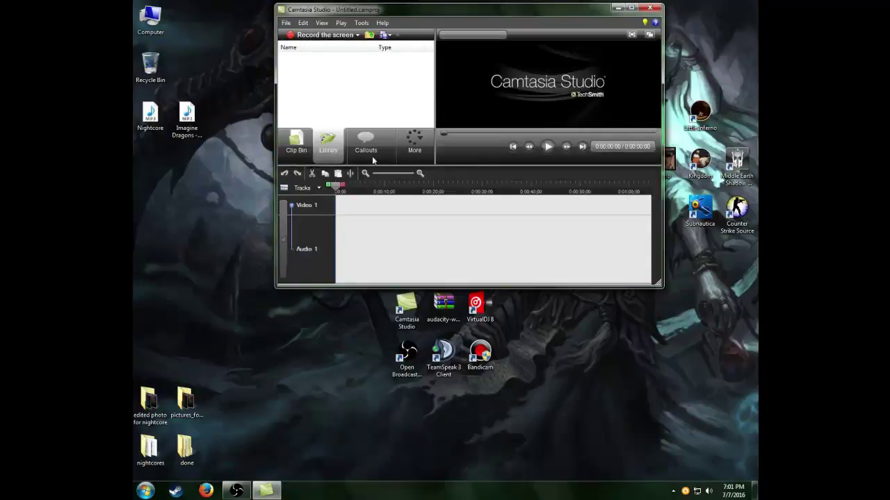
Add the radioactive mp3 from the desktop's nightcores folder to the timeline's Audio 2 track and briefly preview it
{"action": "double_click", "coordinate": [149, 448]}
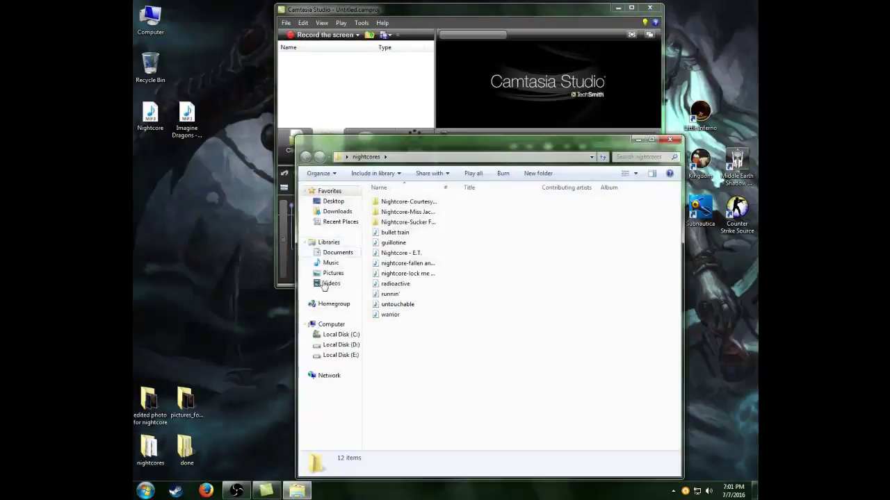
{"action": "left_click_drag", "start_coordinate": [483, 146], "coordinate": [580, 248]}
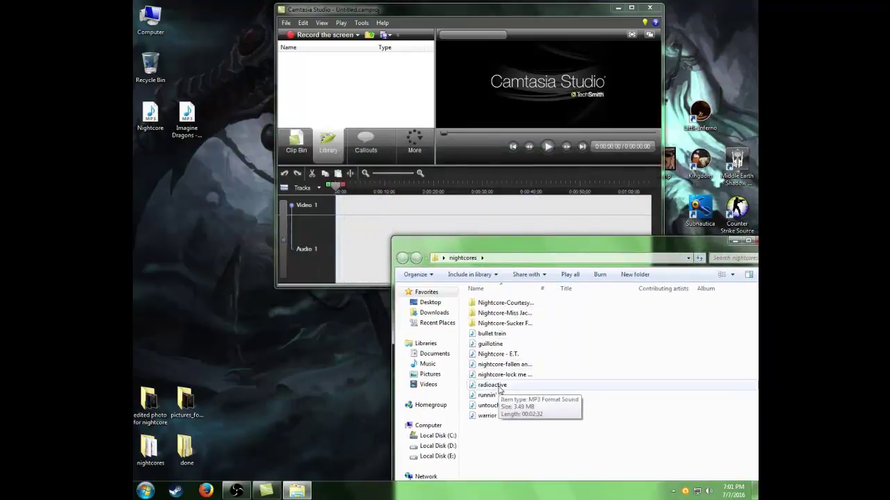
{"action": "left_click_drag", "start_coordinate": [494, 386], "coordinate": [363, 270]}
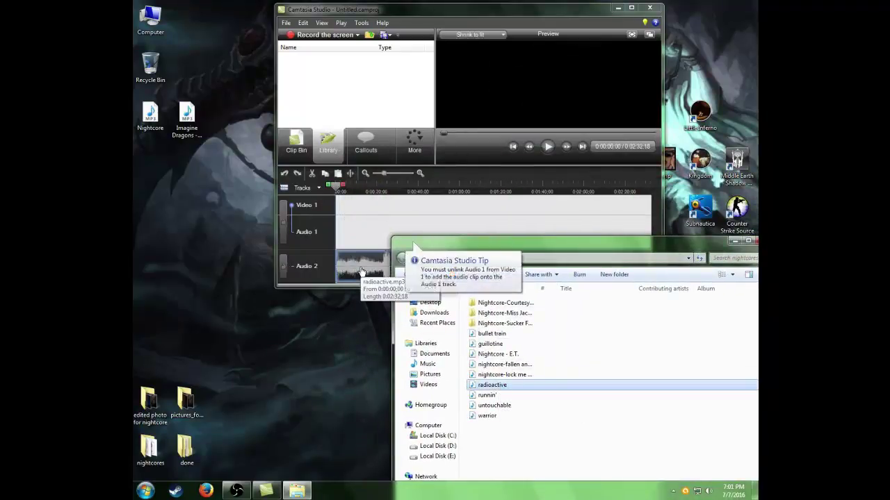
{"action": "left_click_drag", "start_coordinate": [618, 249], "coordinate": [470, 278]}
{"action": "left_click", "coordinate": [618, 271]}
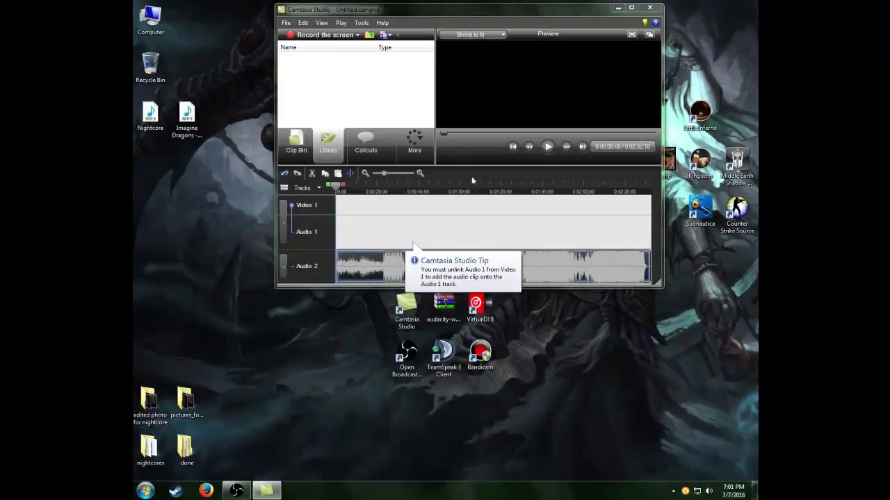
{"action": "left_click", "coordinate": [548, 148]}
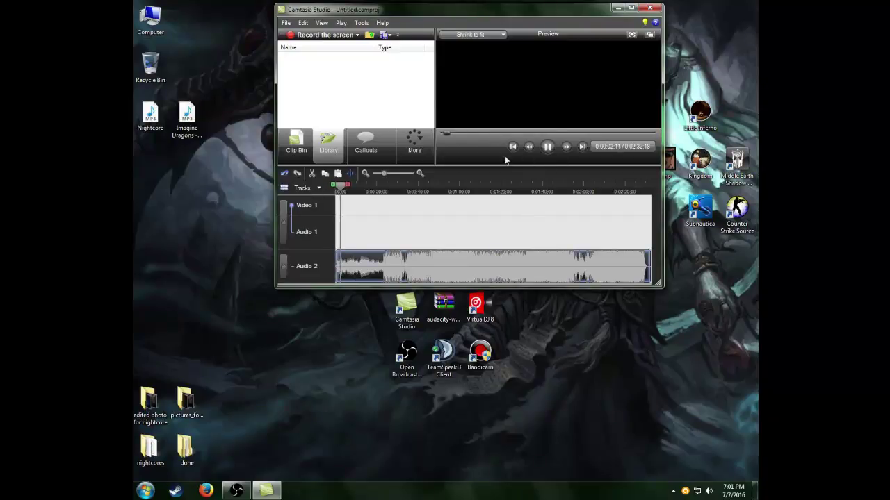
{"action": "left_click", "coordinate": [547, 149]}
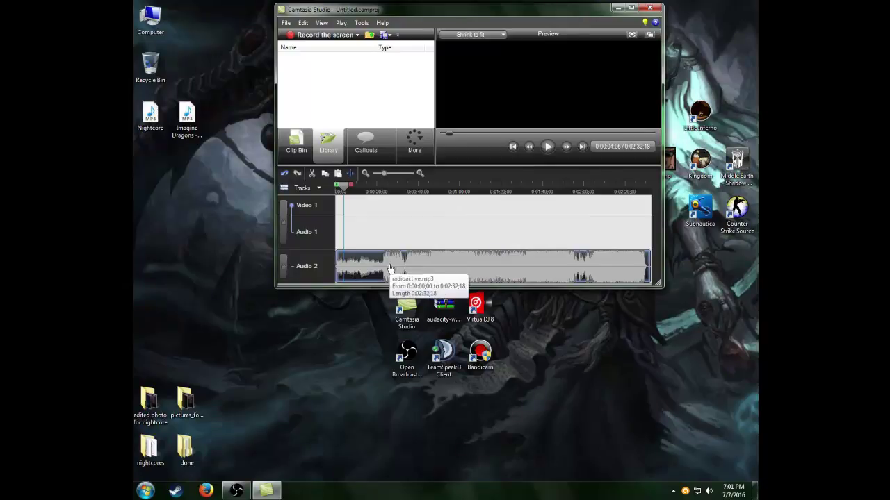
Place picture 6 from the pictures_for_nightcore folder at the start of the Video 1 track and close the folder
{"action": "double_click", "coordinate": [187, 410]}
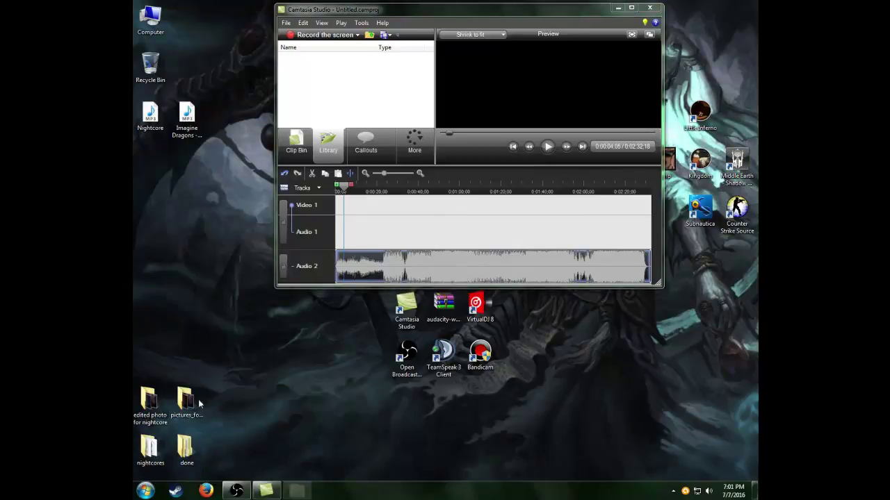
{"action": "left_click_drag", "start_coordinate": [439, 141], "coordinate": [515, 260]}
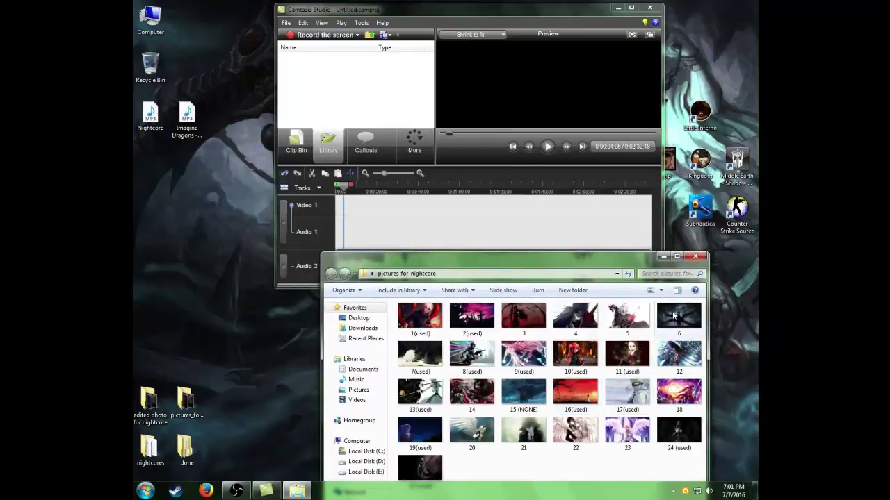
{"action": "left_click_drag", "start_coordinate": [672, 316], "coordinate": [344, 207]}
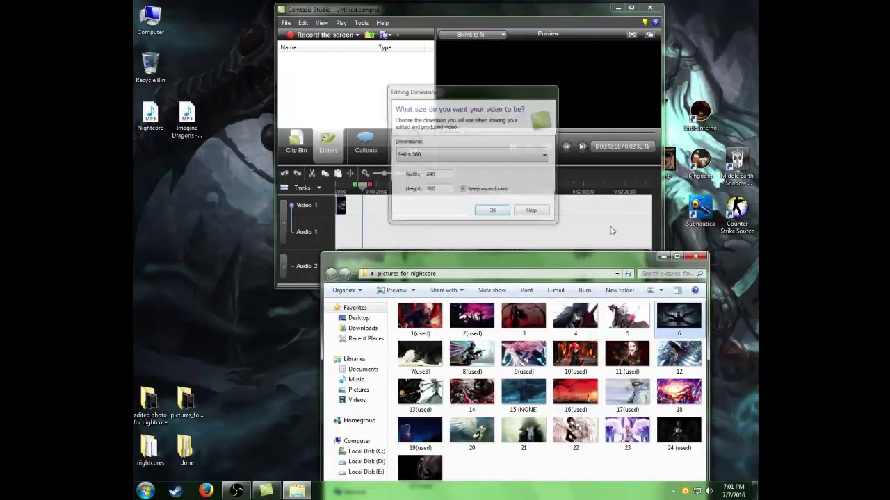
{"action": "left_click", "coordinate": [695, 256]}
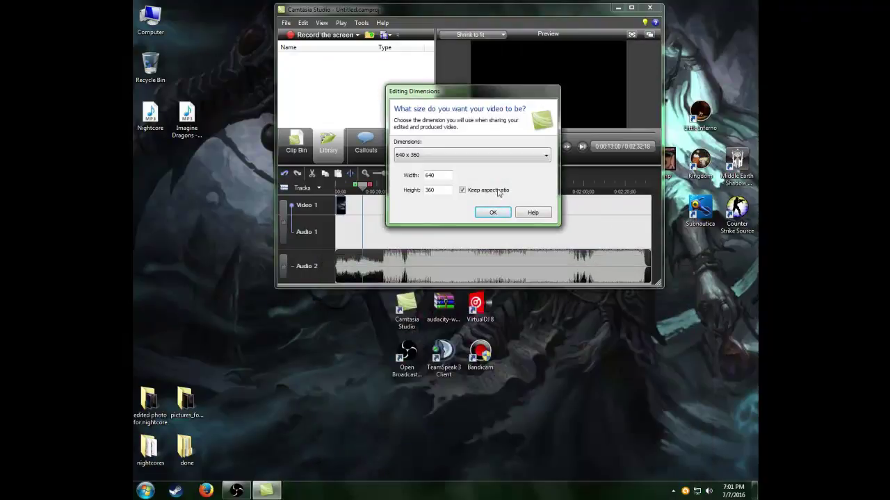
Set the video's editing dimensions to the 1280 x 720 YouTube & HD preset
{"action": "left_click", "coordinate": [458, 158]}
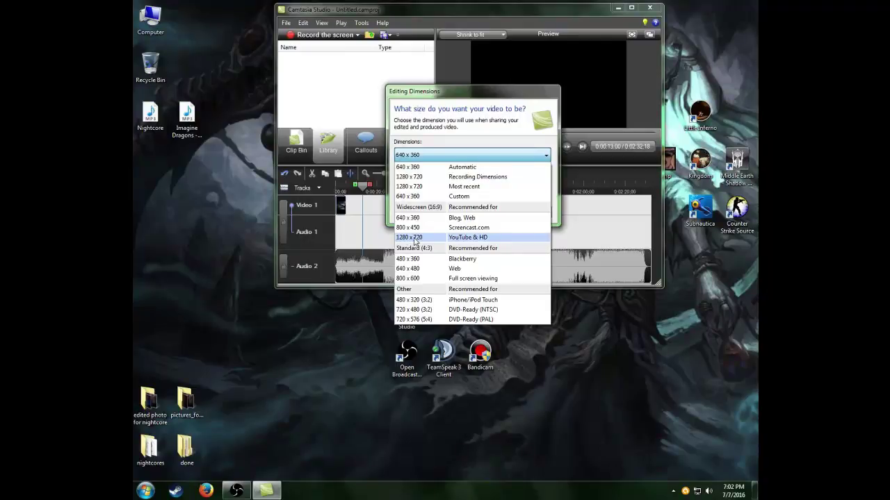
{"action": "left_click", "coordinate": [428, 239]}
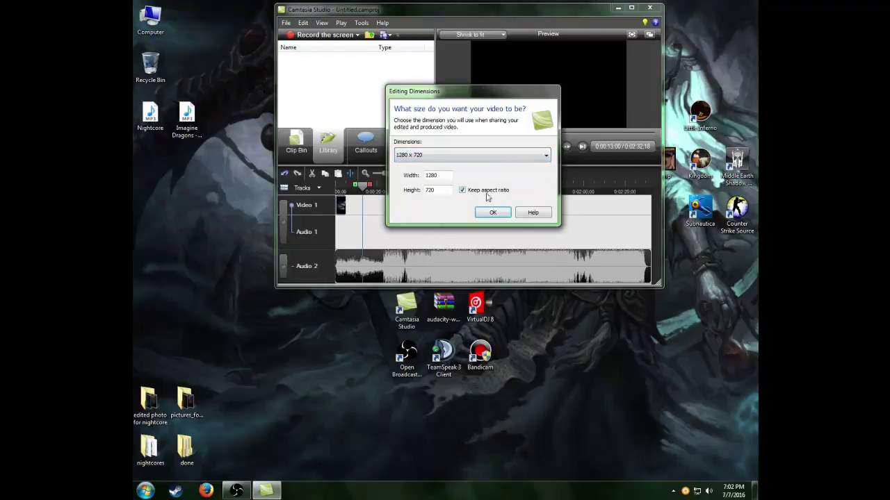
{"action": "left_click", "coordinate": [489, 214]}
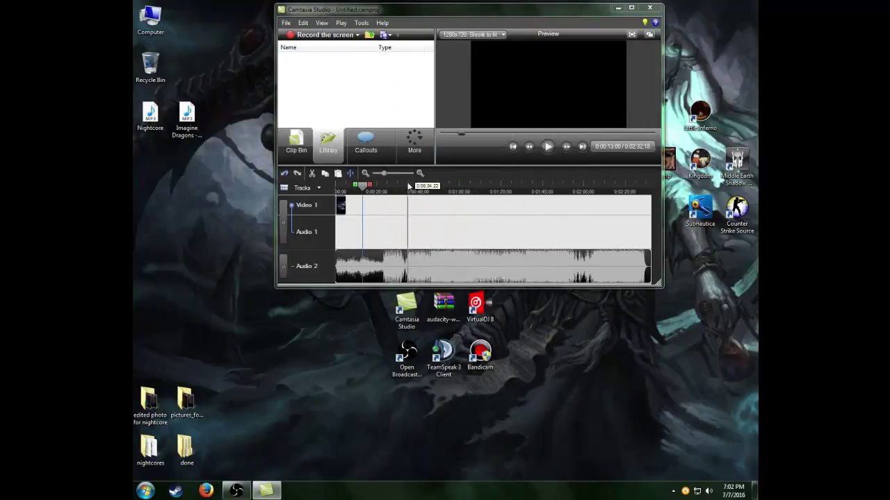
Extend the 6.jpg clip on Video 1 to the end of the audio and view it at about 19 seconds in the maximized window
{"action": "left_click_drag", "start_coordinate": [344, 206], "coordinate": [685, 215]}
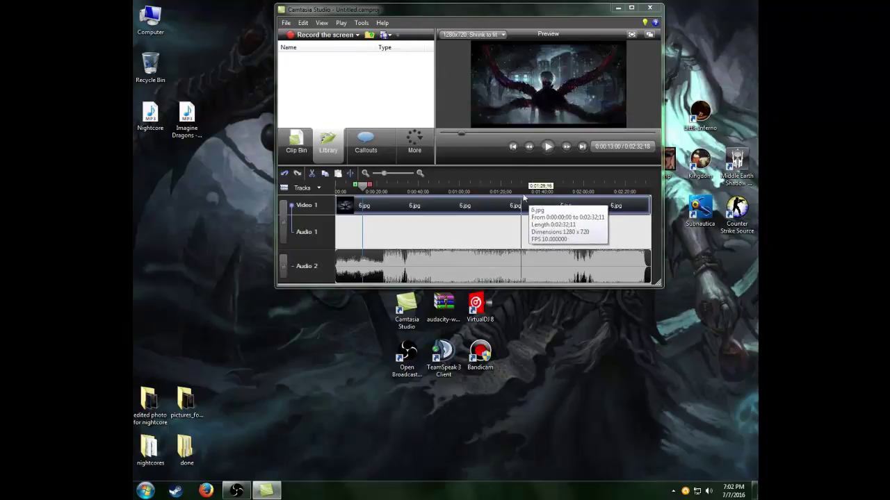
{"action": "left_click", "coordinate": [375, 190]}
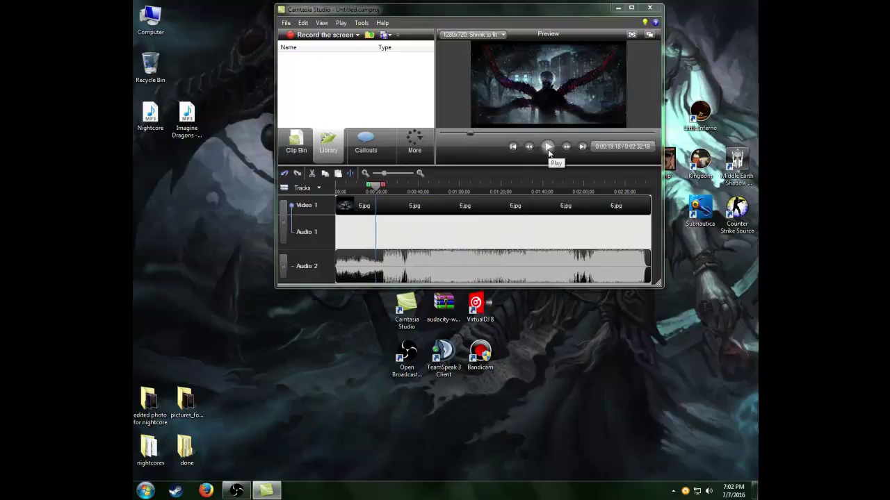
{"action": "double_click", "coordinate": [548, 10]}
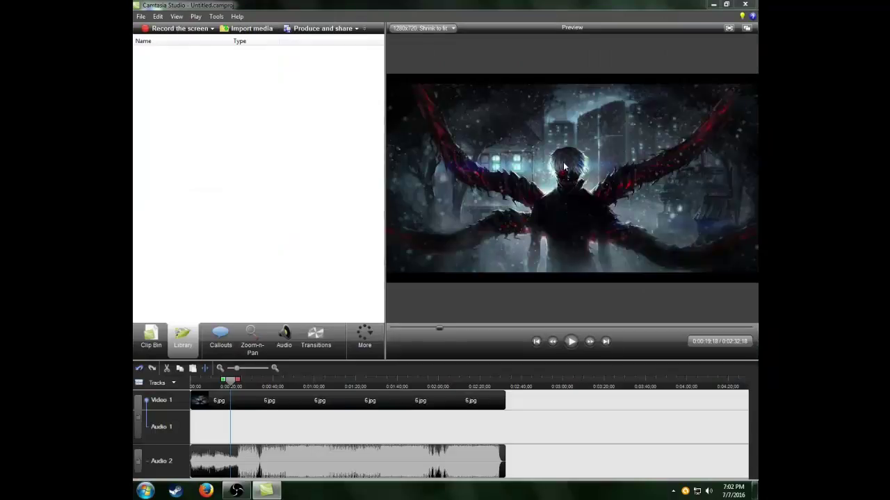
Preview the timeline briefly from about 19 seconds and start producing the video with the HD preset
{"action": "left_click", "coordinate": [571, 341]}
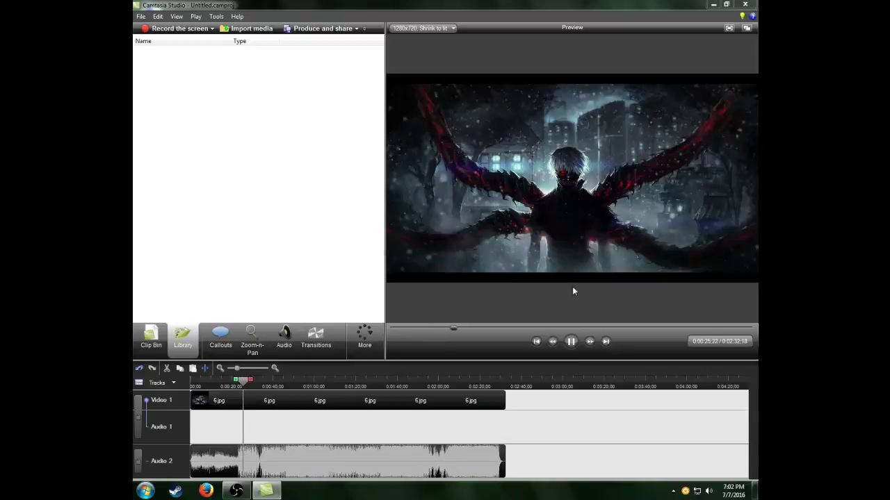
{"action": "left_click", "coordinate": [571, 342]}
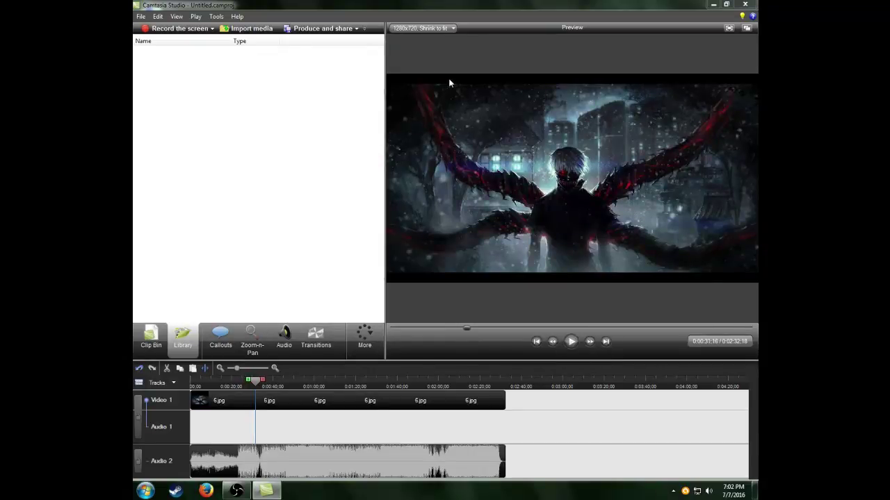
{"action": "left_click", "coordinate": [323, 29]}
{"action": "left_click", "coordinate": [450, 141]}
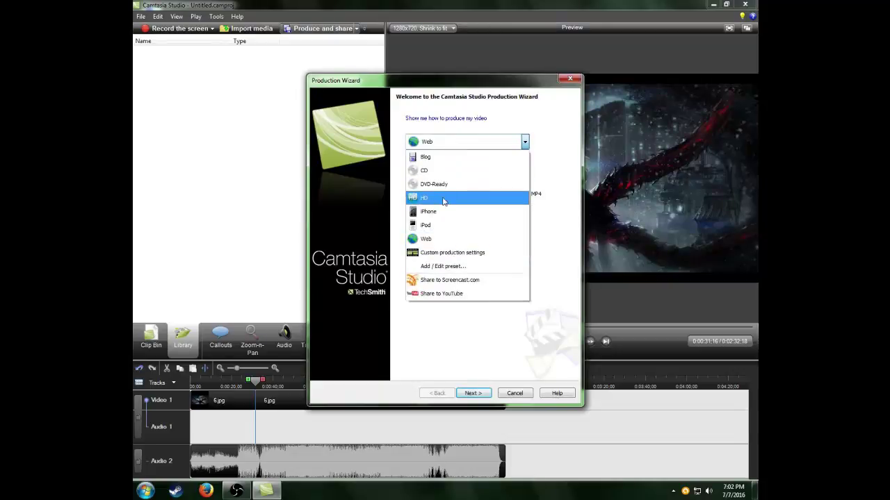
{"action": "left_click", "coordinate": [443, 198]}
{"action": "left_click", "coordinate": [470, 394]}
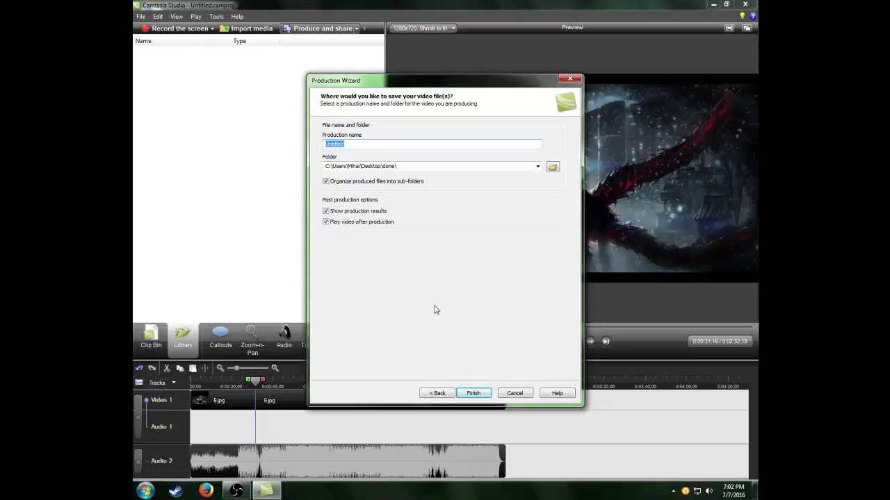
Name the production "Nightcore - Radioactived" and render it into the desktop's done folder
{"action": "type", "text": "Nightcore - Radia"}
{"action": "type", "text": "active"}
{"action": "left_click", "coordinate": [487, 393]}
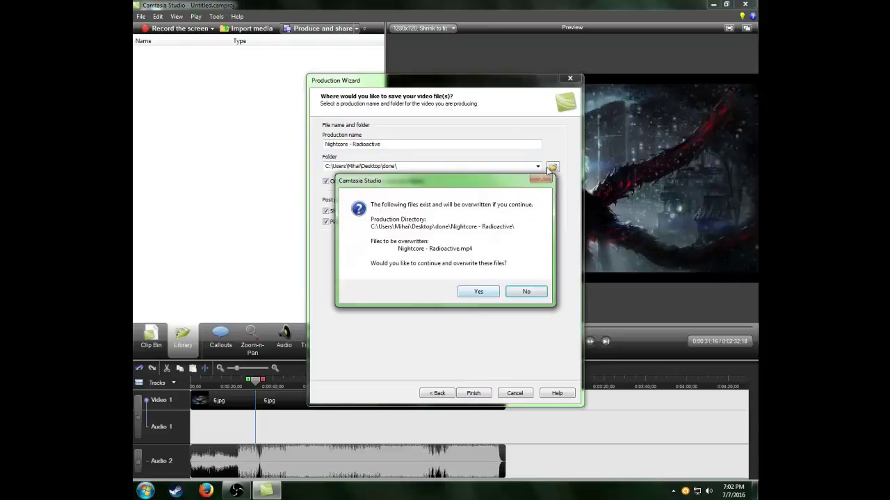
{"action": "left_click", "coordinate": [478, 290]}
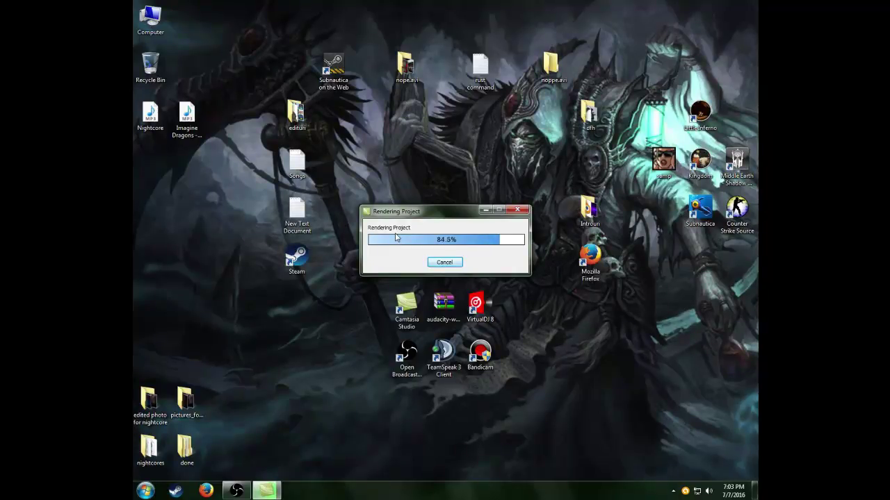
{"action": "double_click", "coordinate": [139, 448]}
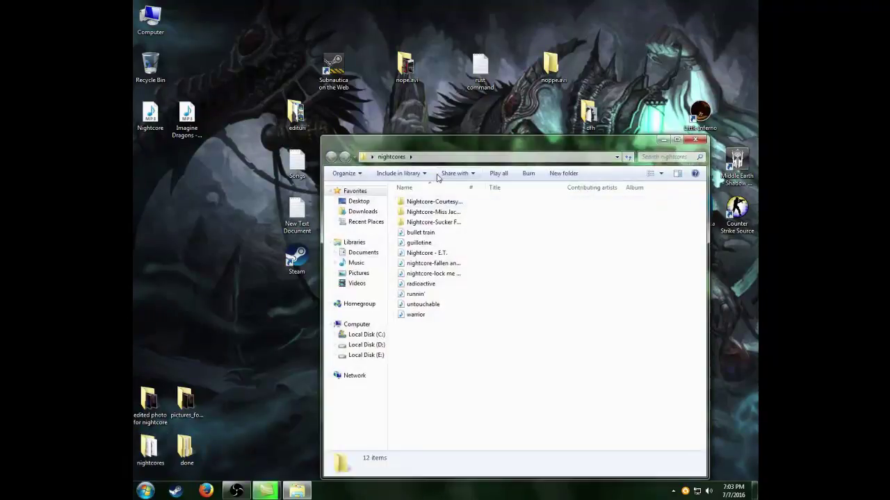
{"action": "left_click_drag", "start_coordinate": [505, 147], "coordinate": [475, 172]}
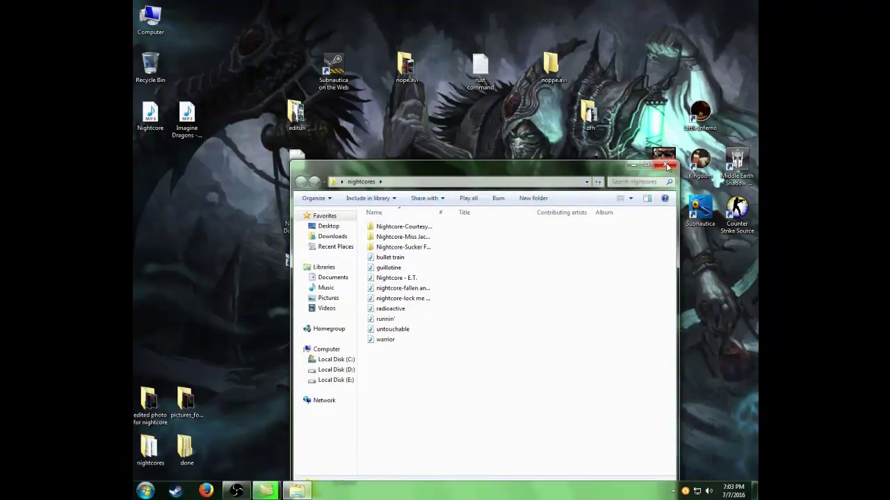
{"action": "left_click", "coordinate": [666, 165]}
Open the desktop's done folder and move its window lower on the screen
{"action": "double_click", "coordinate": [185, 450]}
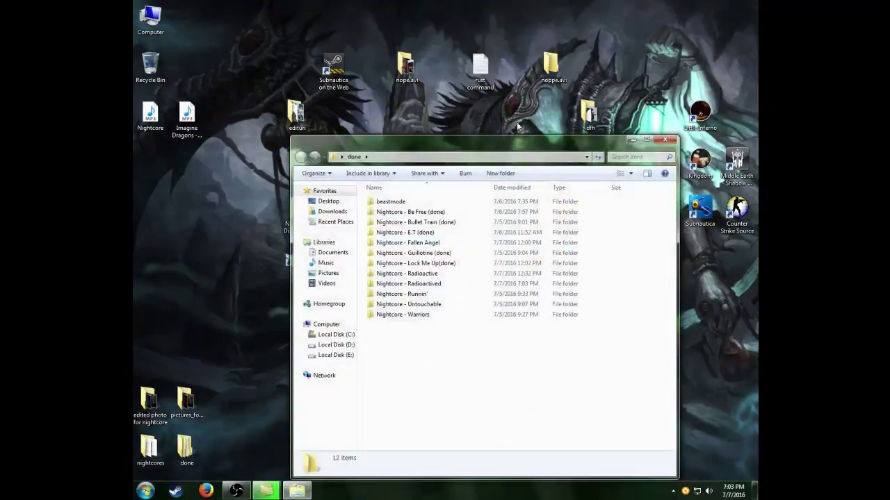
{"action": "left_click_drag", "start_coordinate": [501, 148], "coordinate": [558, 290]}
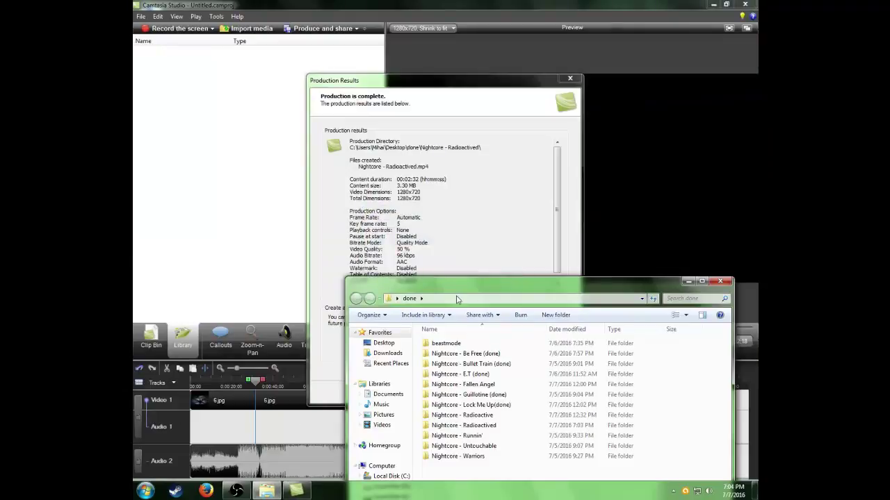
Finish the production results dialog and exit Camtasia Studio
{"action": "left_click", "coordinate": [471, 92]}
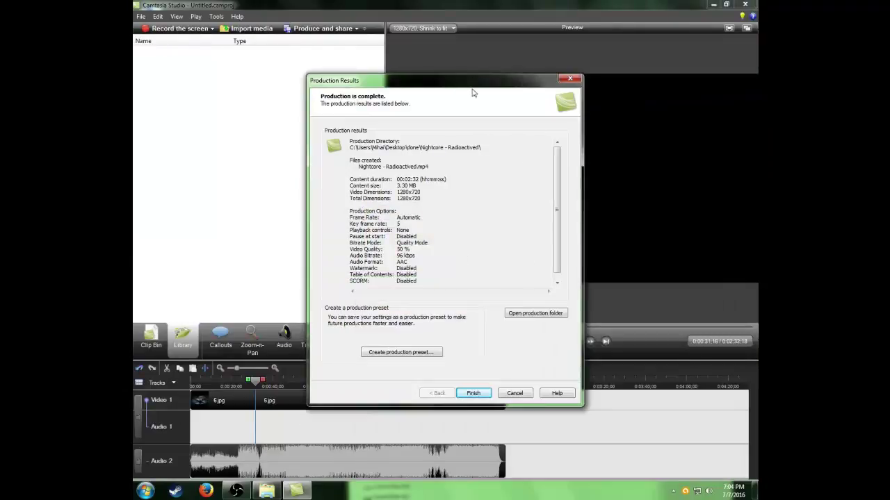
{"action": "left_click", "coordinate": [473, 393]}
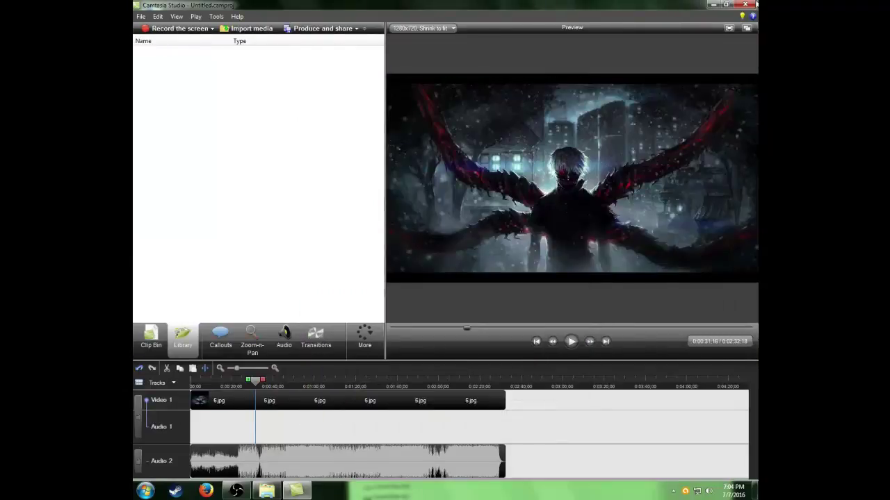
{"action": "left_click", "coordinate": [745, 4]}
{"action": "left_click", "coordinate": [456, 268]}
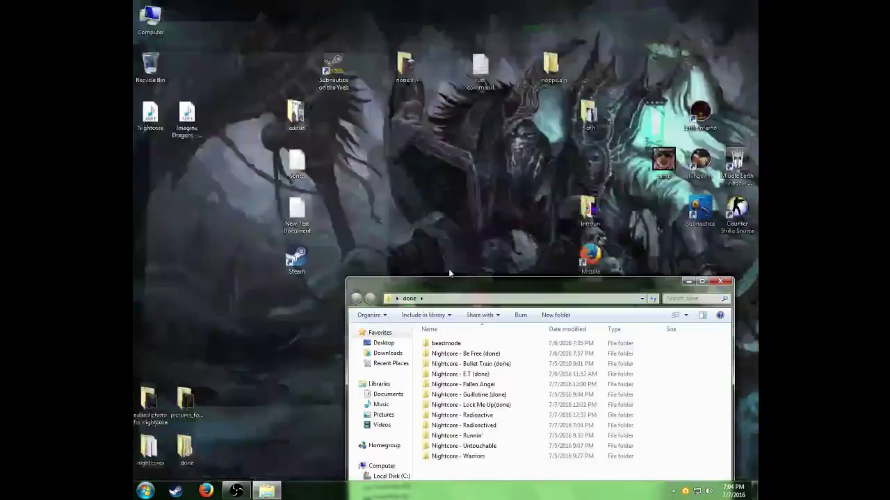
Play the rendered video from the Nightcore - Radioactived folder, skipping ahead to check it, and close the player and folder
{"action": "left_click_drag", "start_coordinate": [493, 282], "coordinate": [447, 165]}
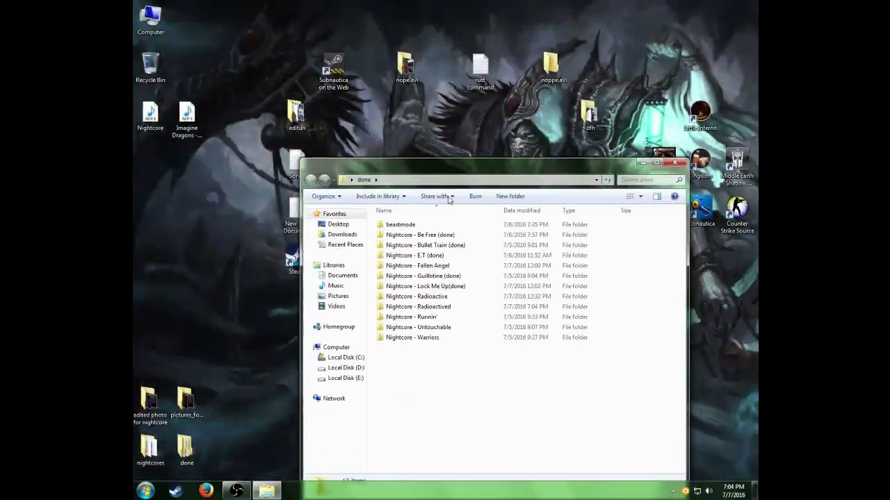
{"action": "double_click", "coordinate": [447, 306]}
{"action": "left_click", "coordinate": [417, 244]}
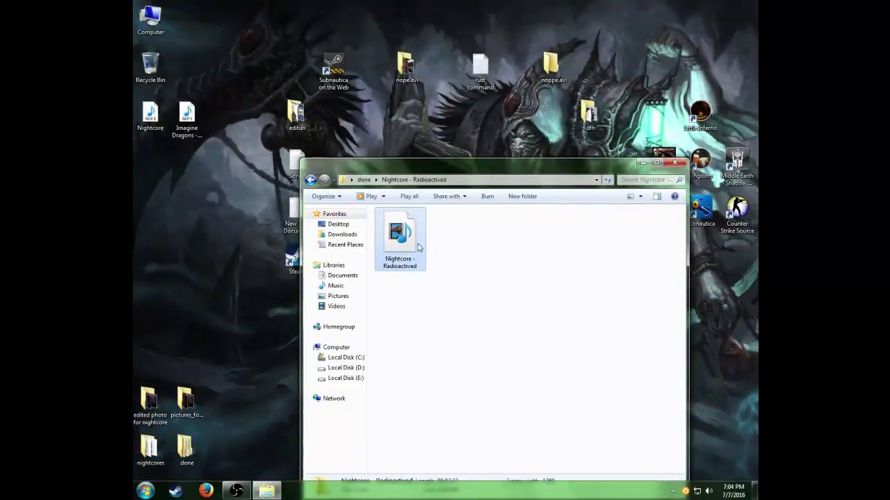
{"action": "double_click", "coordinate": [419, 247]}
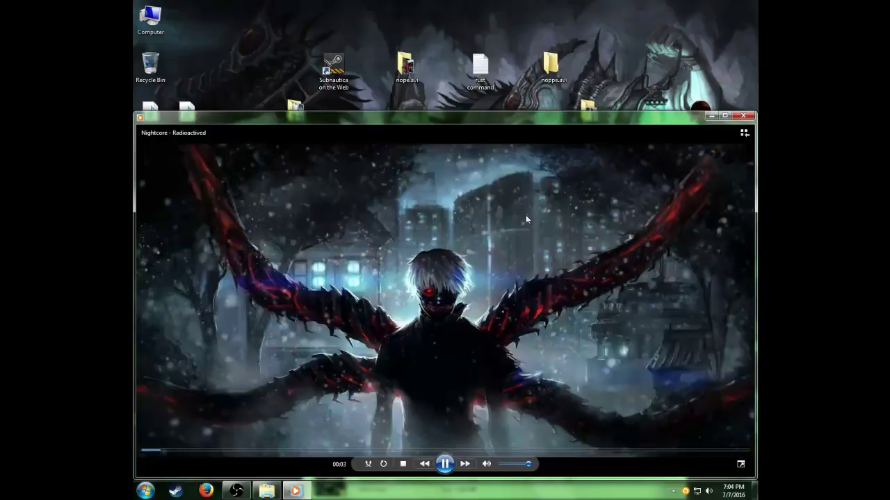
{"action": "left_click", "coordinate": [210, 451]}
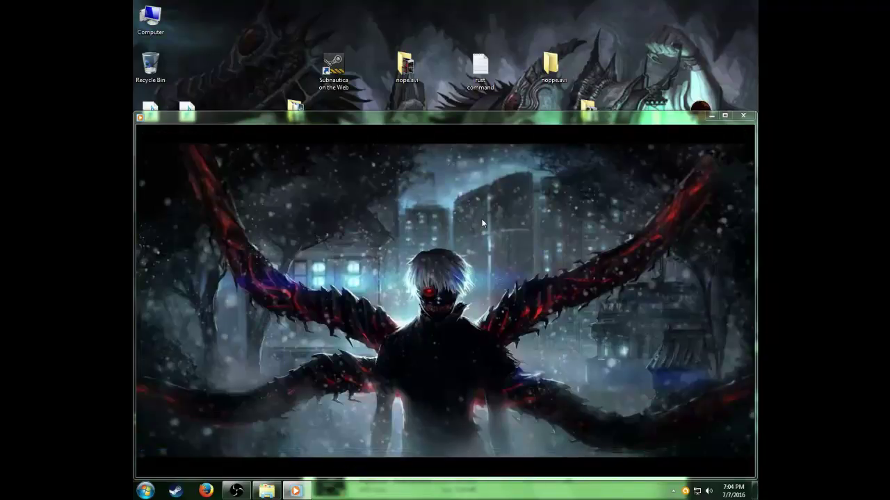
{"action": "left_click", "coordinate": [744, 116]}
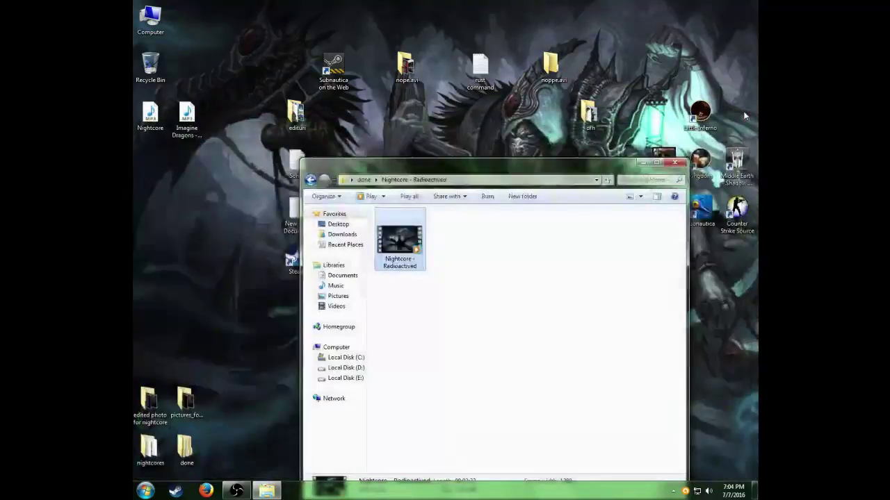
{"action": "left_click", "coordinate": [676, 173]}
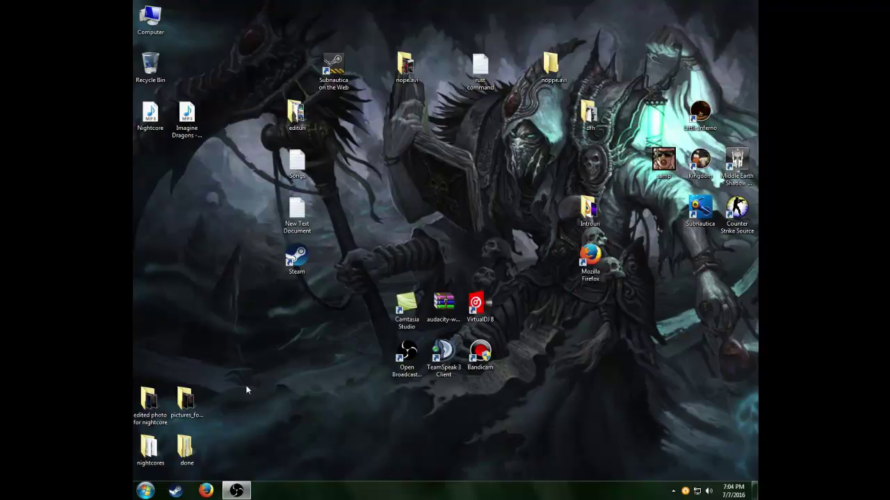
{"action": "double_click", "coordinate": [151, 448]}
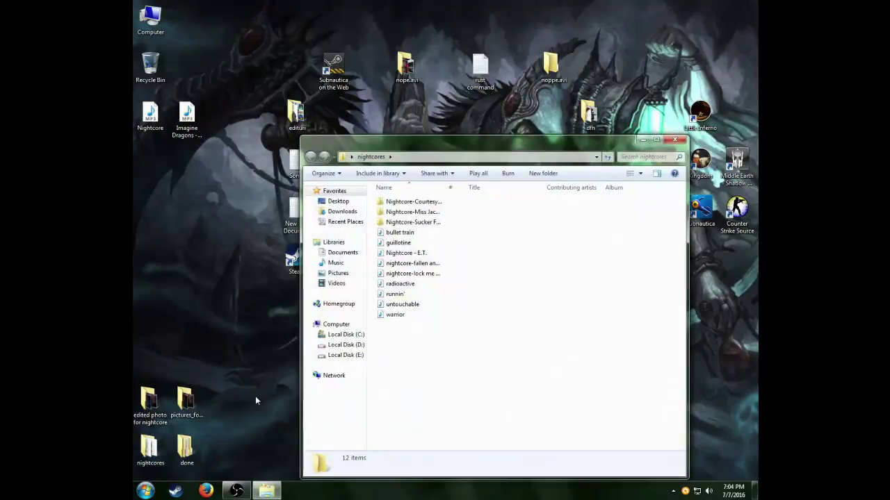
{"action": "left_click", "coordinate": [676, 140]}
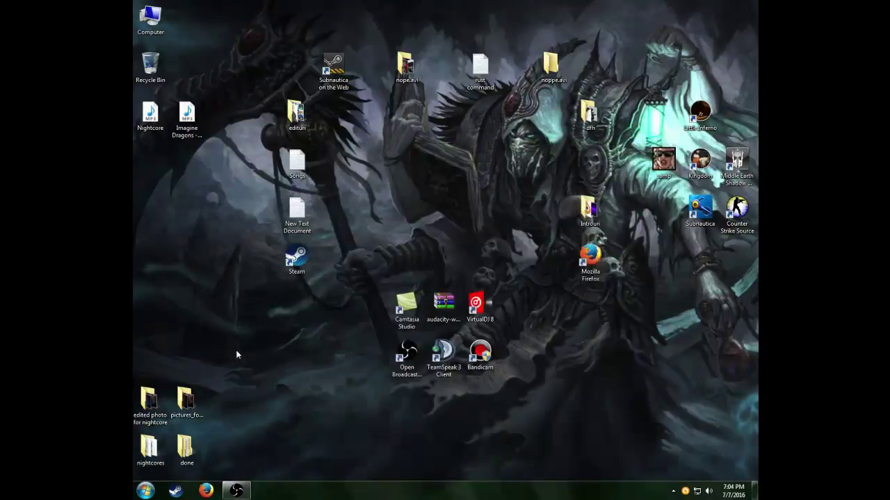
{"action": "left_click_drag", "start_coordinate": [343, 417], "coordinate": [375, 425]}
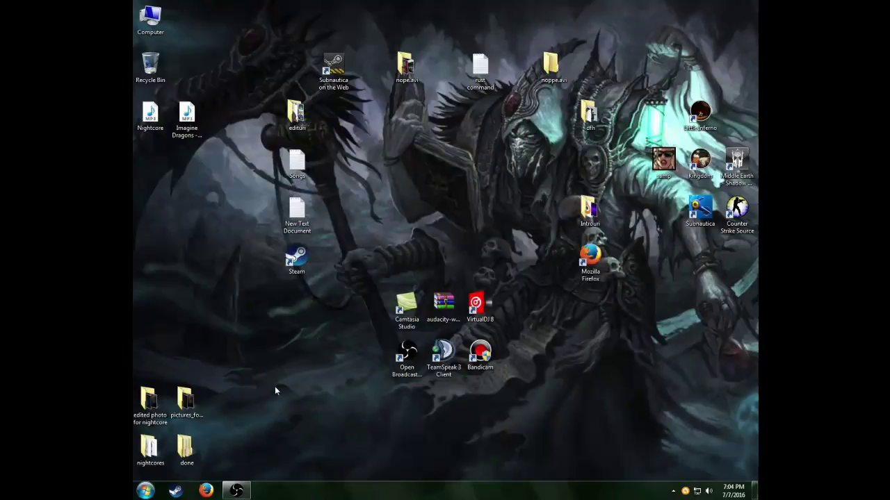